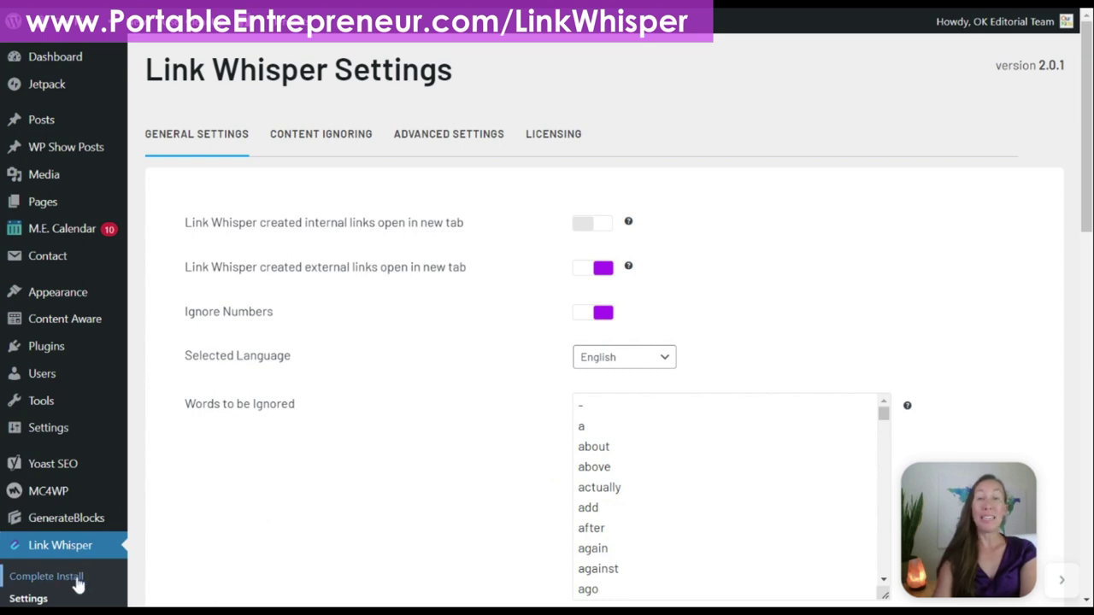
# Step: Complete the Link Whisper installation by running the first link scan of the site
pyautogui.click(77, 582)
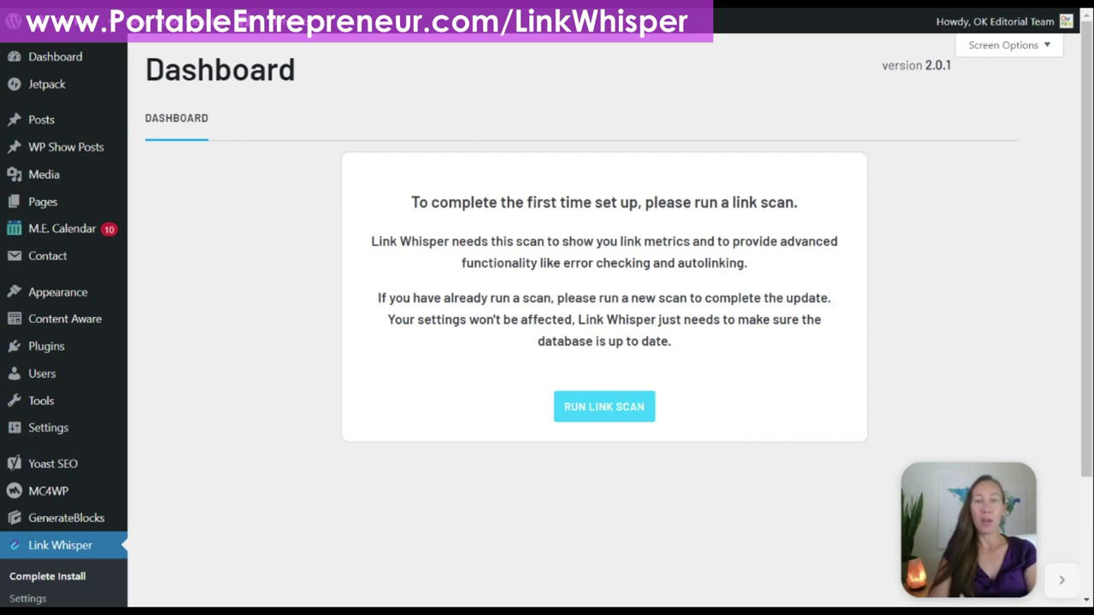
pyautogui.click(599, 413)
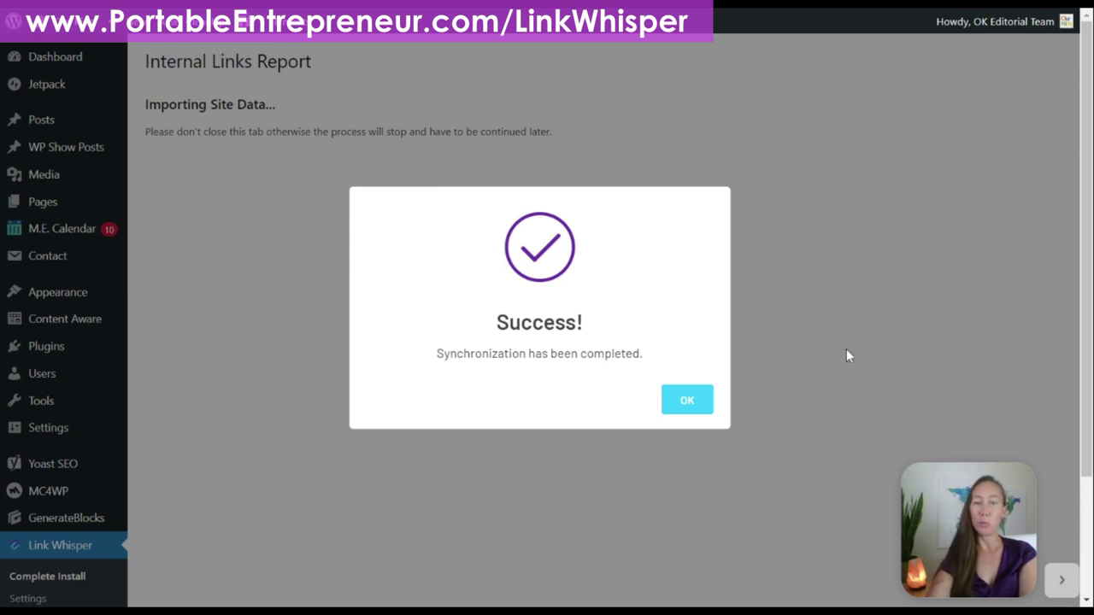
pyautogui.click(698, 403)
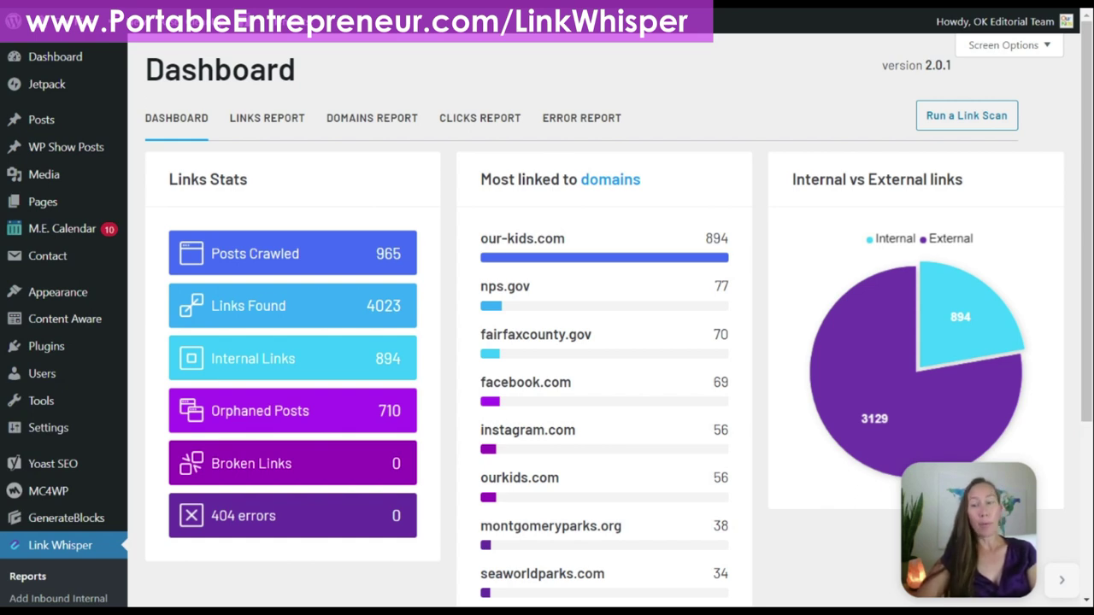
# Step: Examine the dashboard's link statistics and the shares of internal and external links in the chart
pyautogui.moveTo(975, 321)
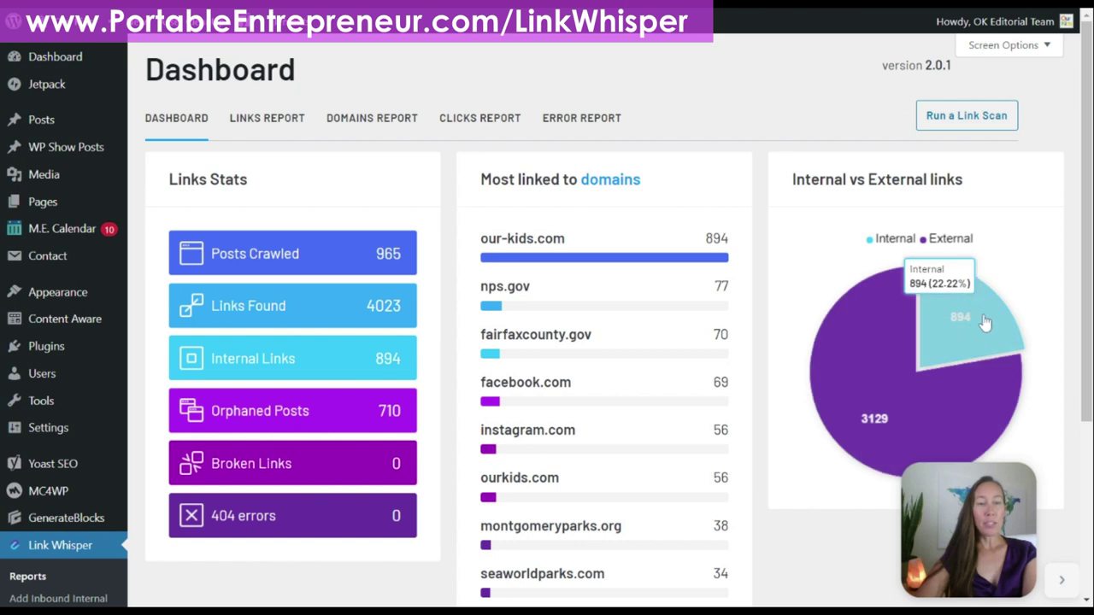
pyautogui.moveTo(849, 386)
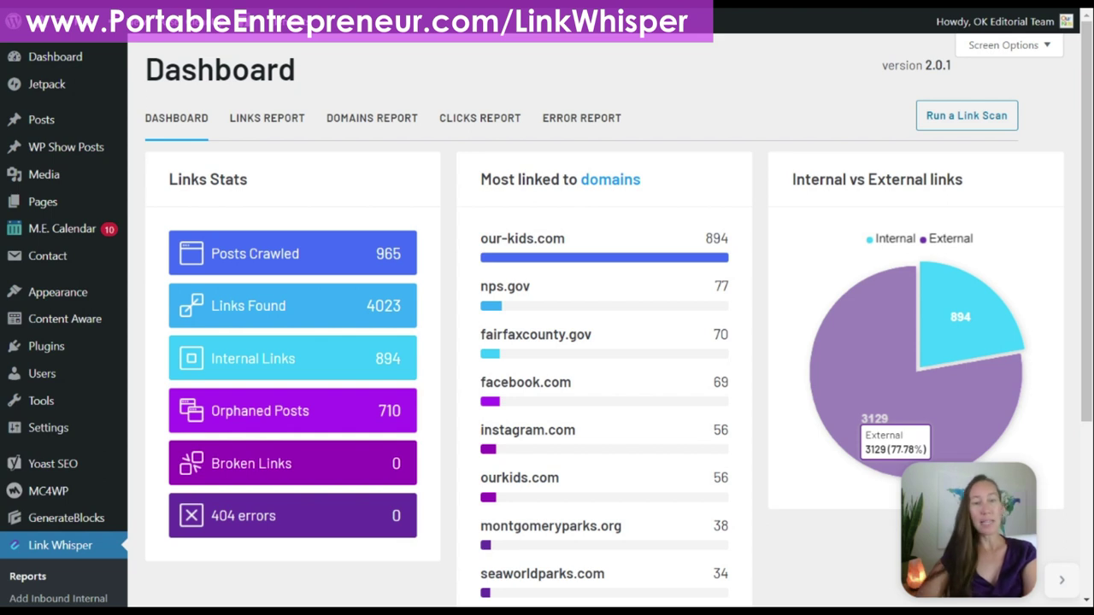
pyautogui.moveTo(971, 349)
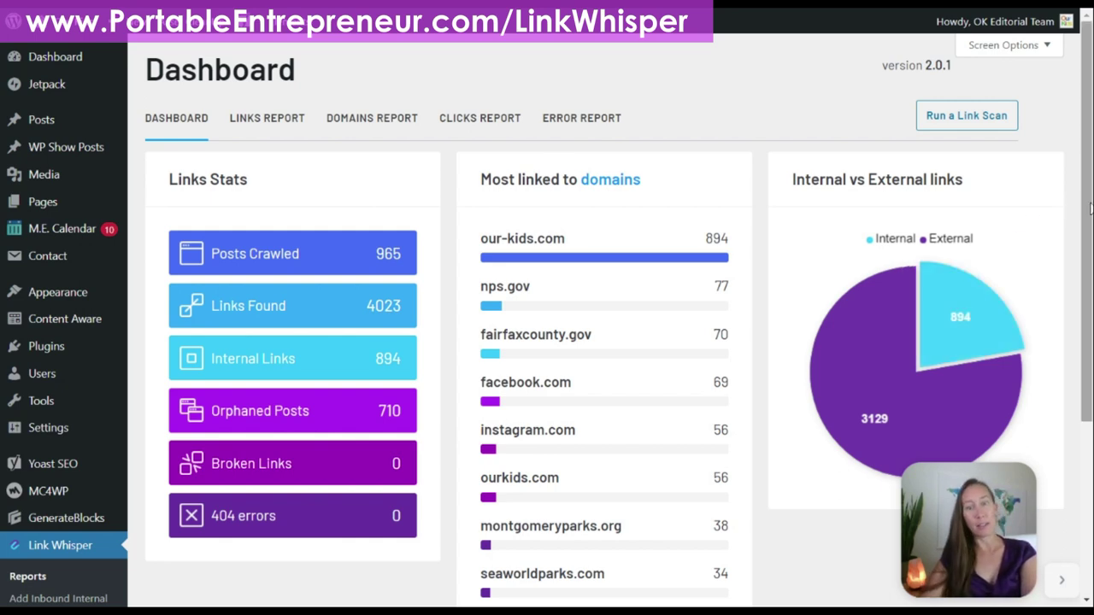
pyautogui.moveTo(1089, 208); pyautogui.dragTo(1089, 257)
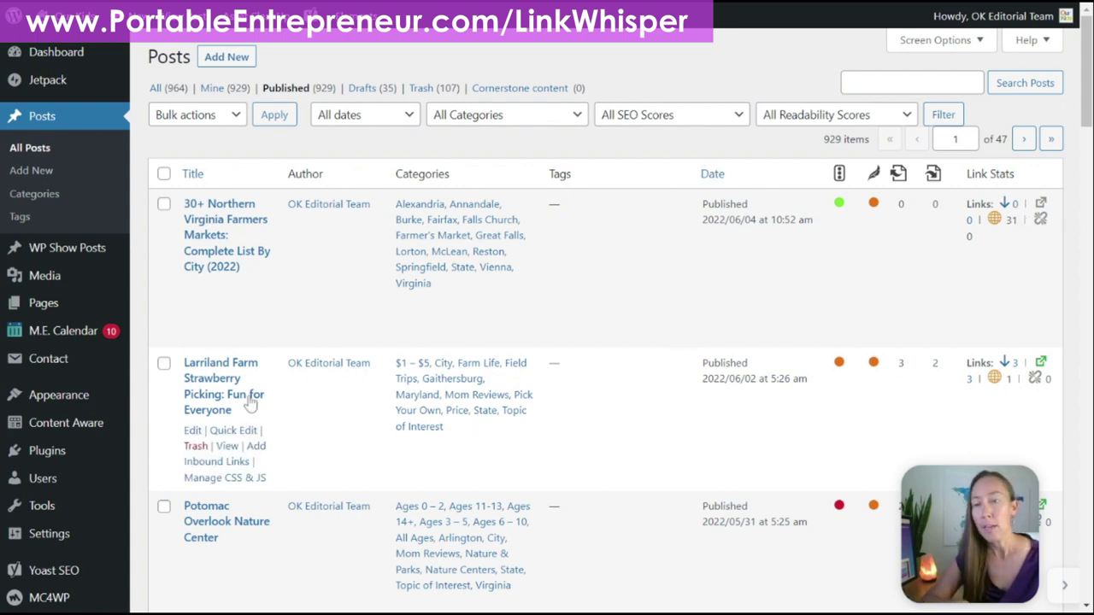
# Step: Open the post "Larriland Farm Strawberry Picking: Fun for Everyone" for editing and go to its suggested internal outbound links
pyautogui.click(225, 388)
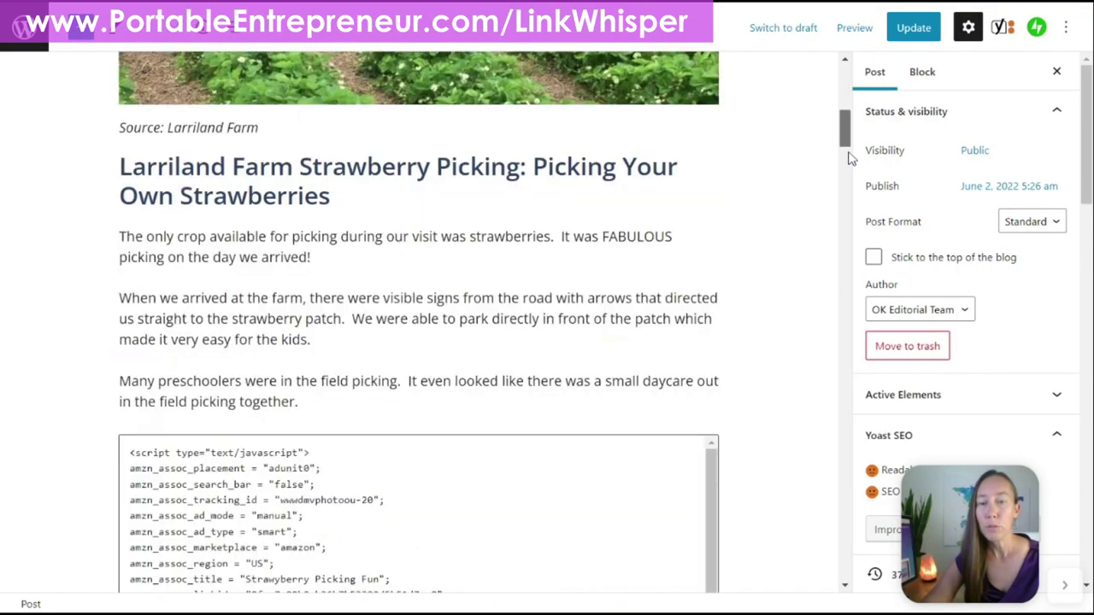
pyautogui.moveTo(857, 128); pyautogui.dragTo(861, 411)
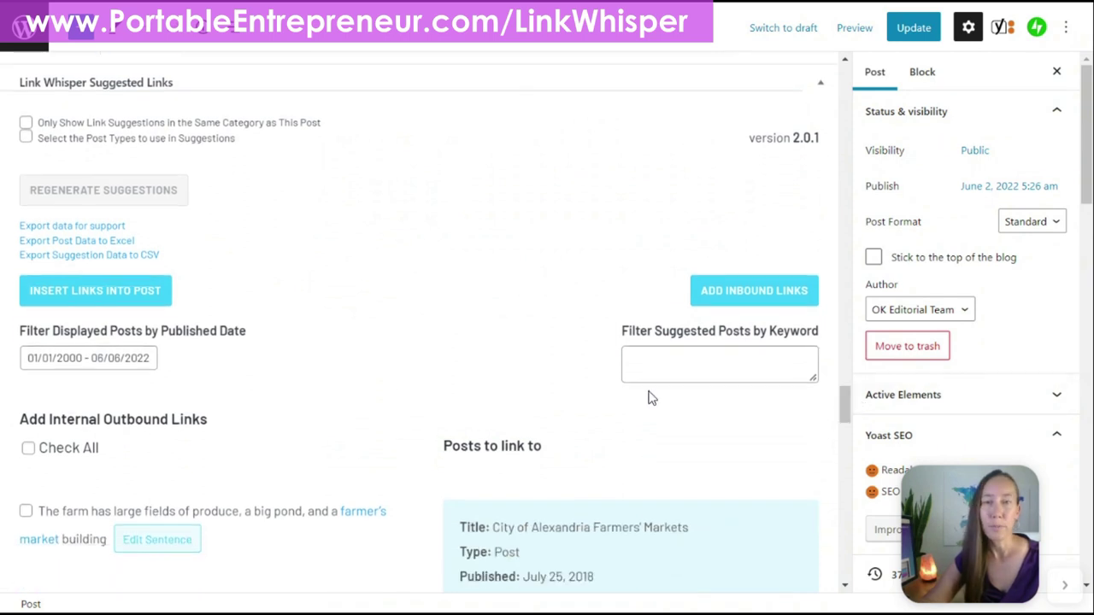
pyautogui.moveTo(839, 393); pyautogui.dragTo(841, 399)
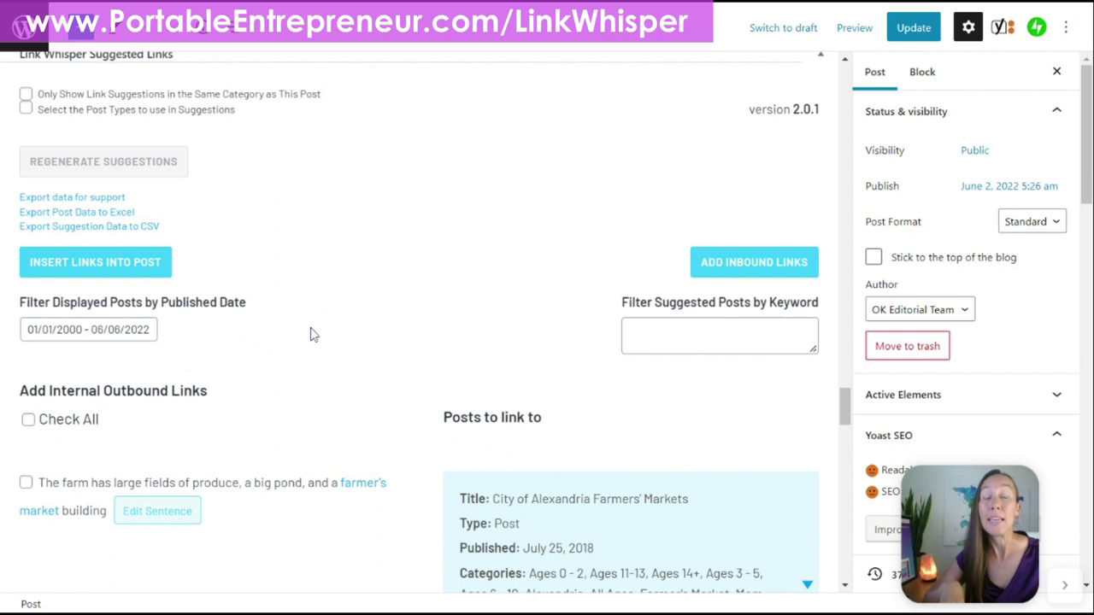
pyautogui.scroll(-5, 311, 334)
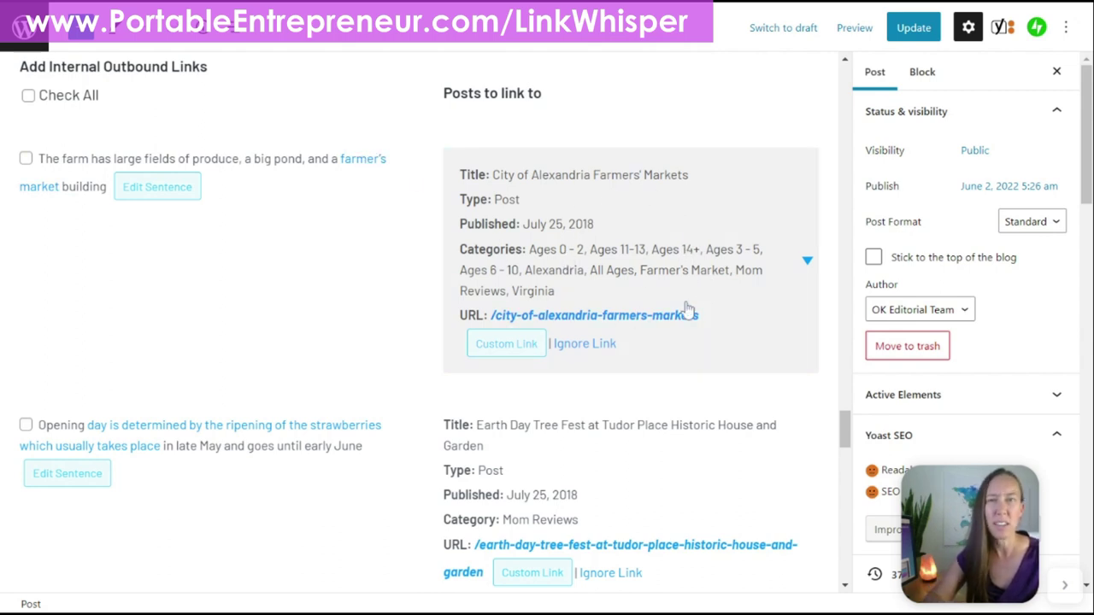
# Step: Set the target of the "farmer's market" link suggestion to the post "30+ Northern Virginia Farmers Markets: Complete List By City (2022)"
pyautogui.click(807, 262)
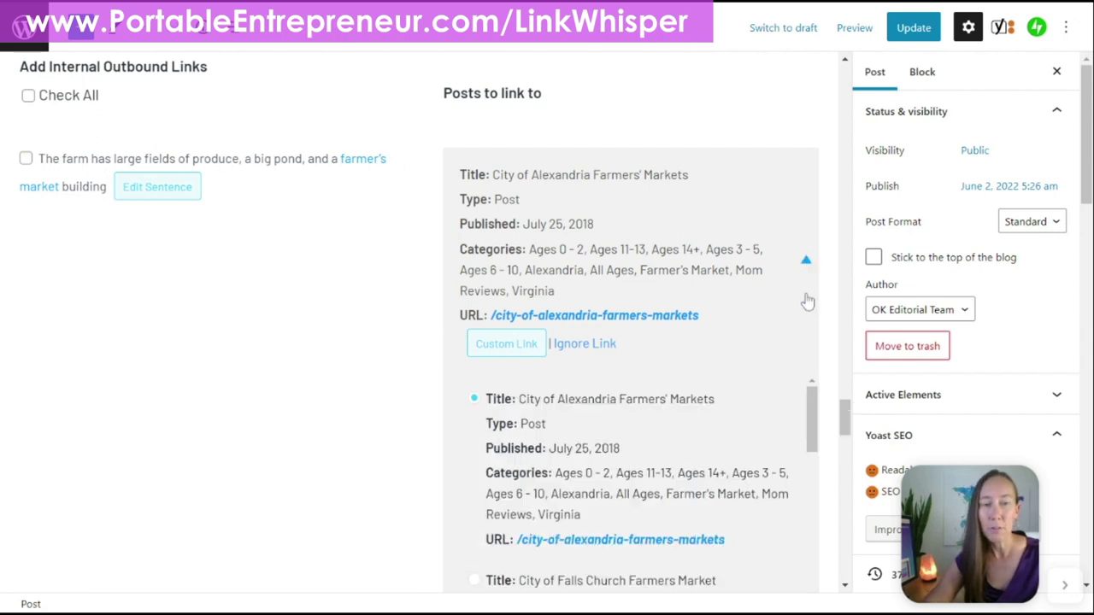
pyautogui.scroll(-1, 812, 408)
pyautogui.moveTo(812, 408); pyautogui.dragTo(822, 532)
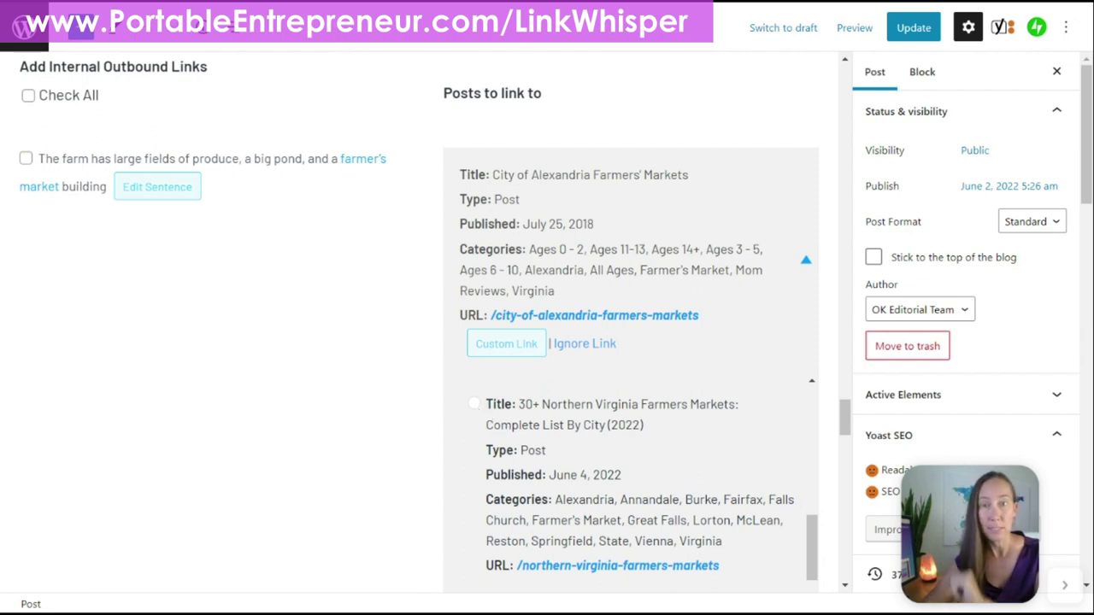
pyautogui.click(476, 406)
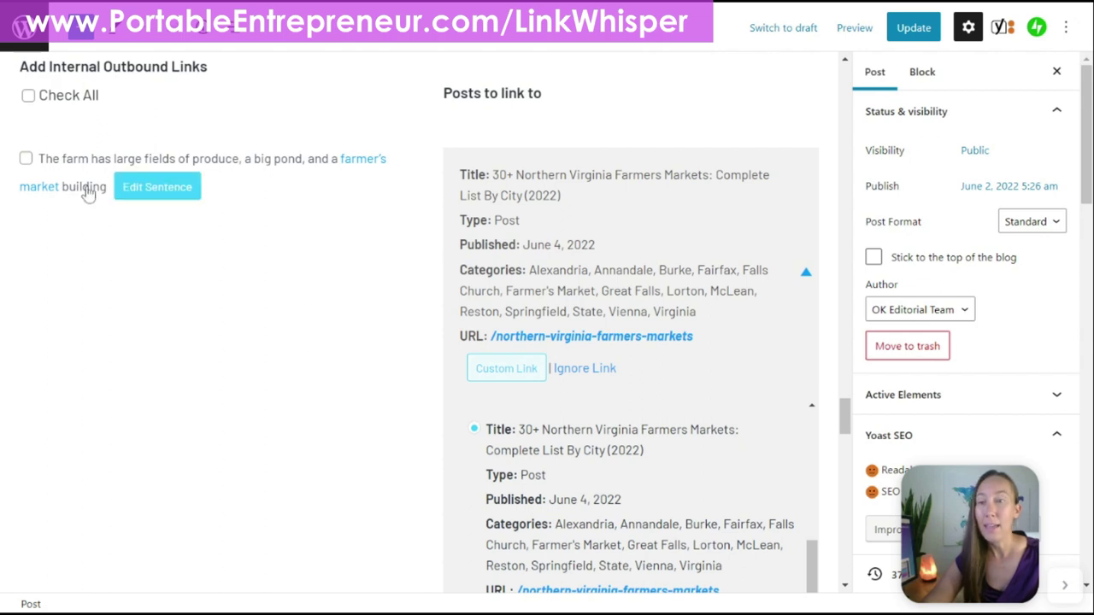
# Step: Insert the selected "farmer's market" link suggestion into the post and inspect the inserted link's target
pyautogui.click(26, 159)
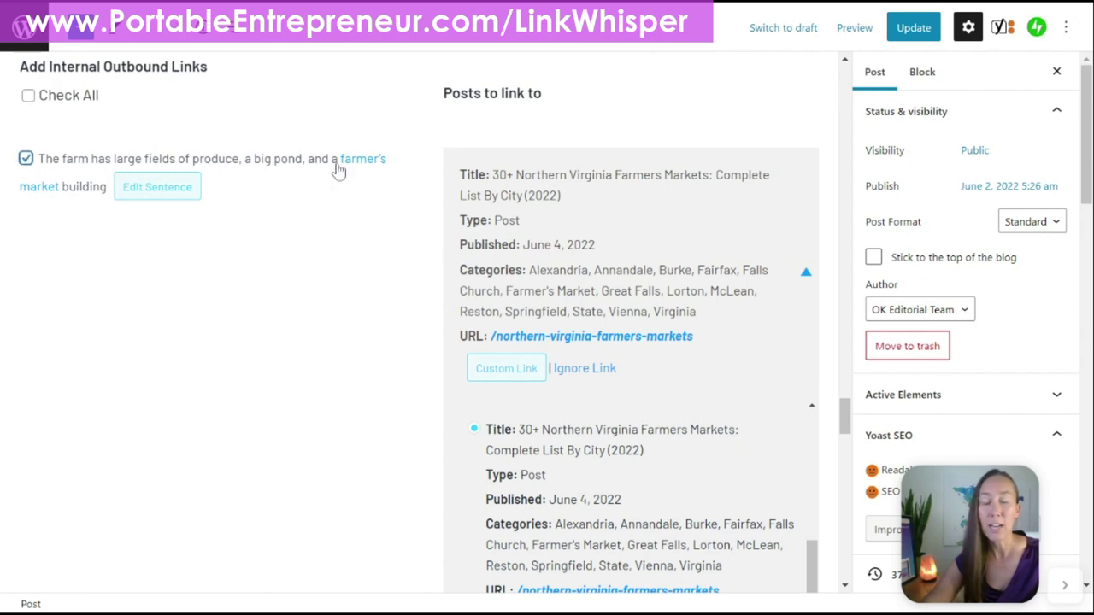
pyautogui.scroll(3, 846, 400)
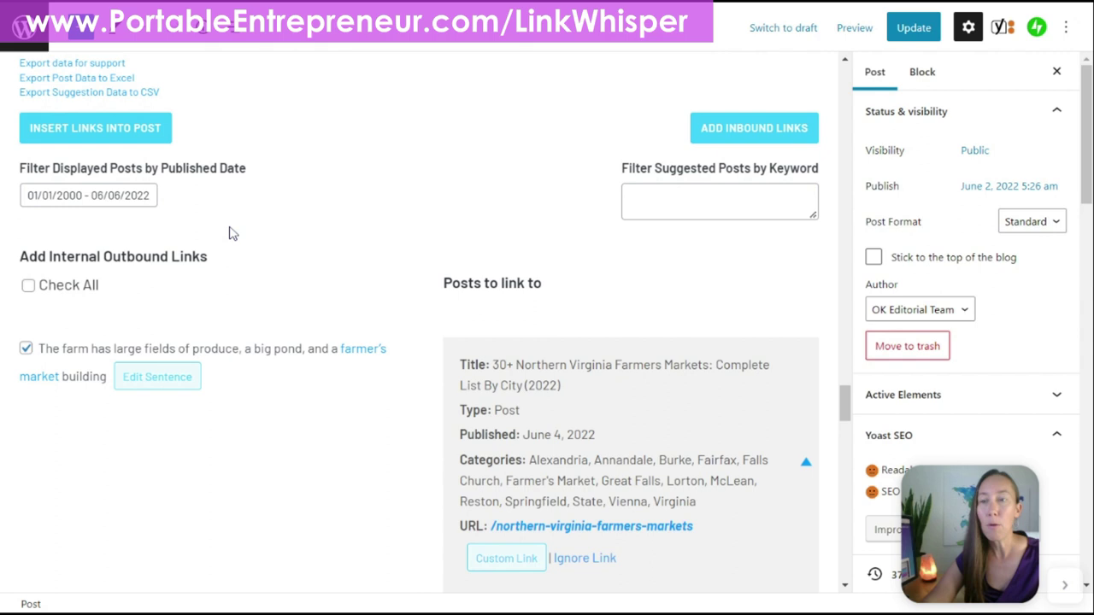
pyautogui.click(108, 129)
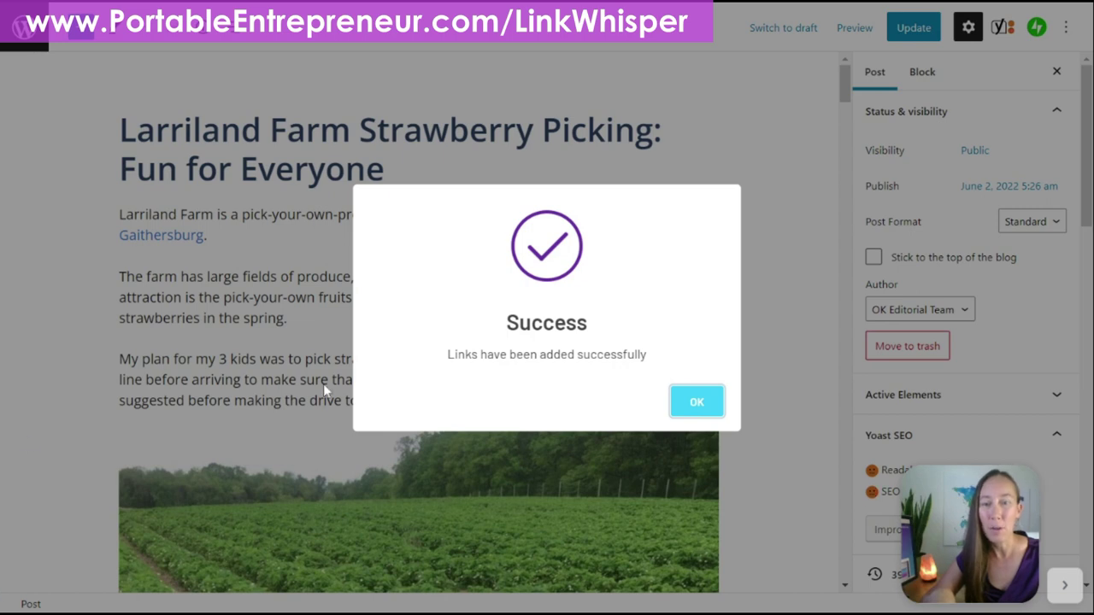
pyautogui.click(697, 404)
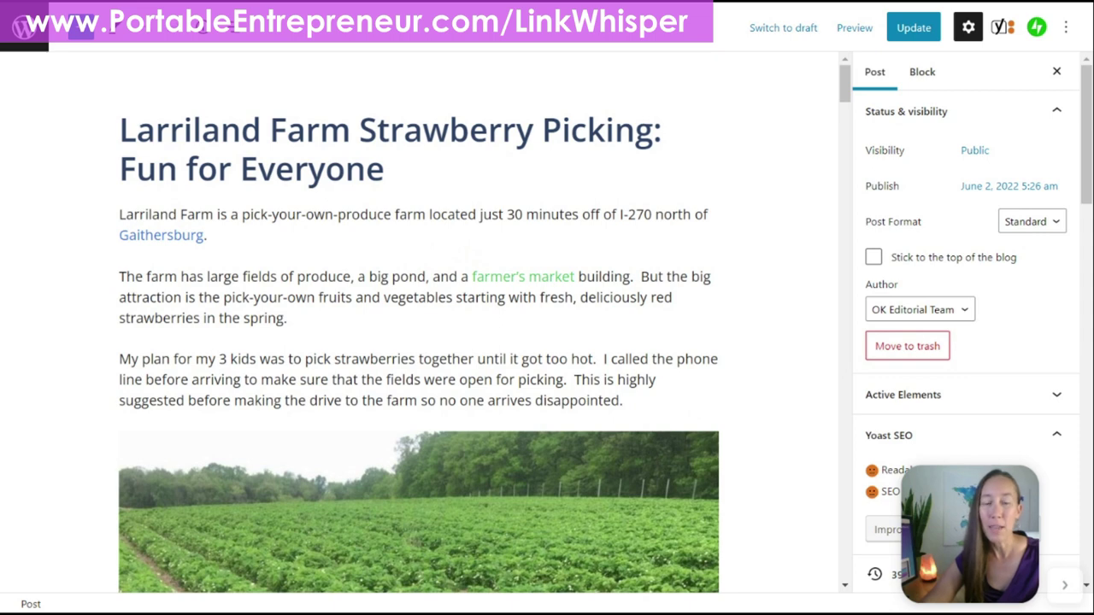
pyautogui.click(523, 276)
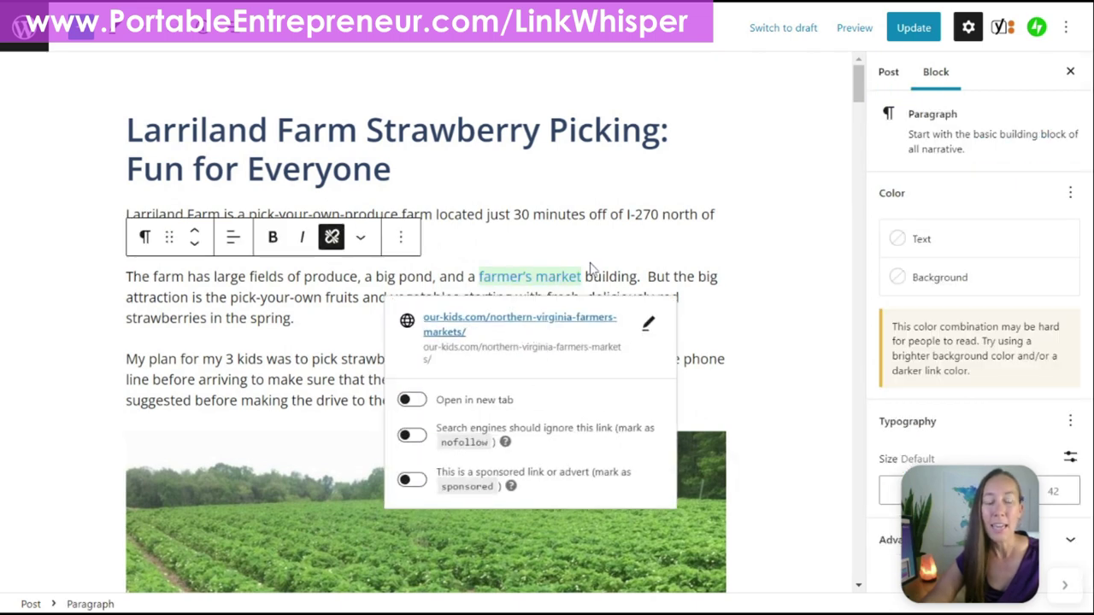
pyautogui.click(850, 94)
pyautogui.moveTo(849, 90); pyautogui.dragTo(863, 440)
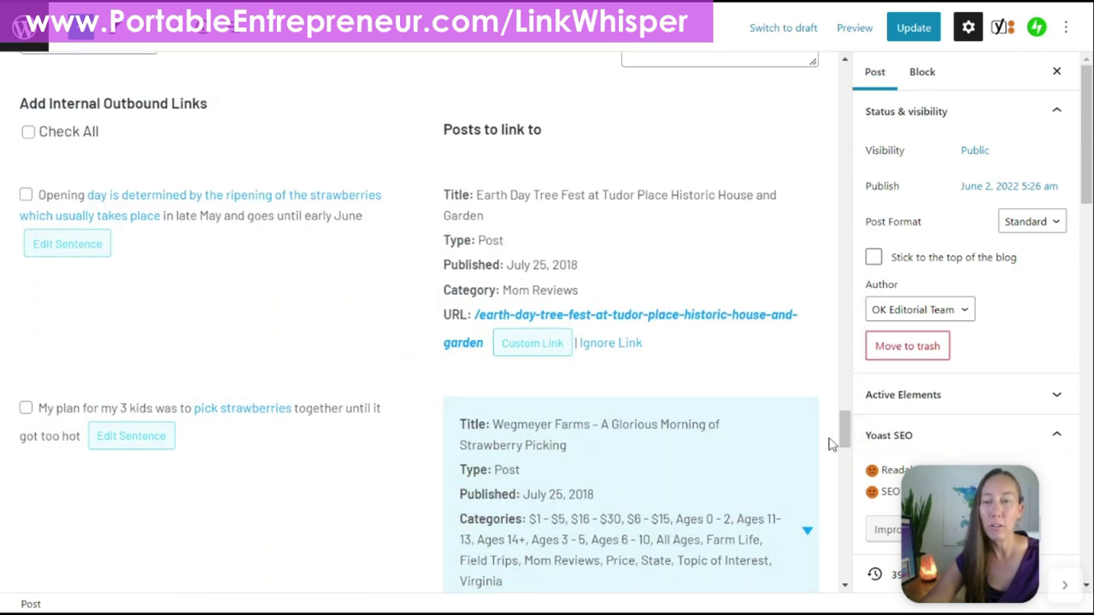
pyautogui.scroll(-1, 846, 429)
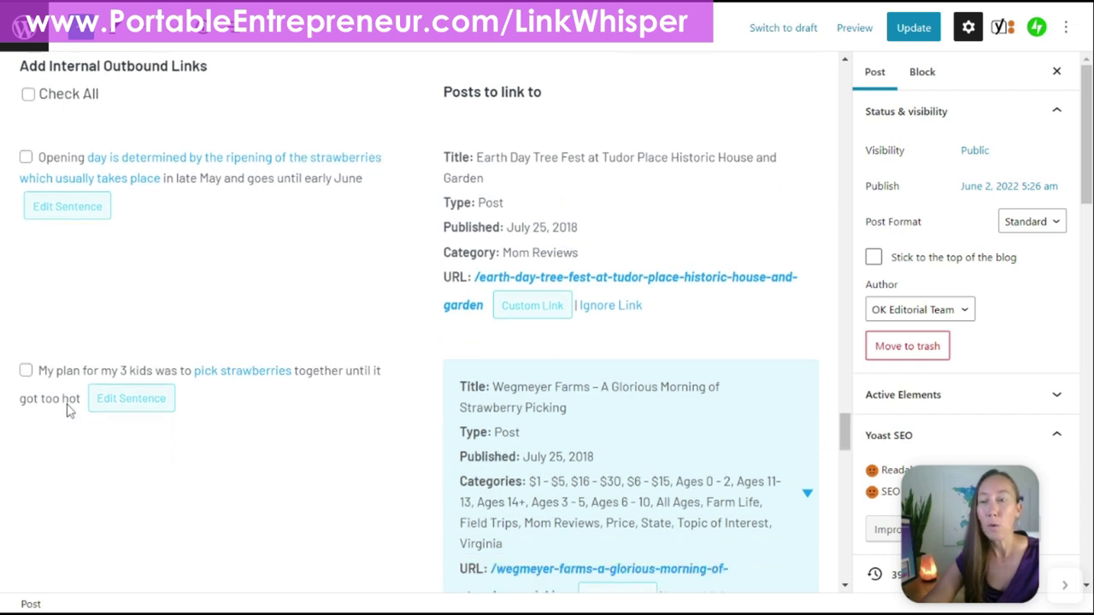
pyautogui.click(26, 370)
pyautogui.click(26, 158)
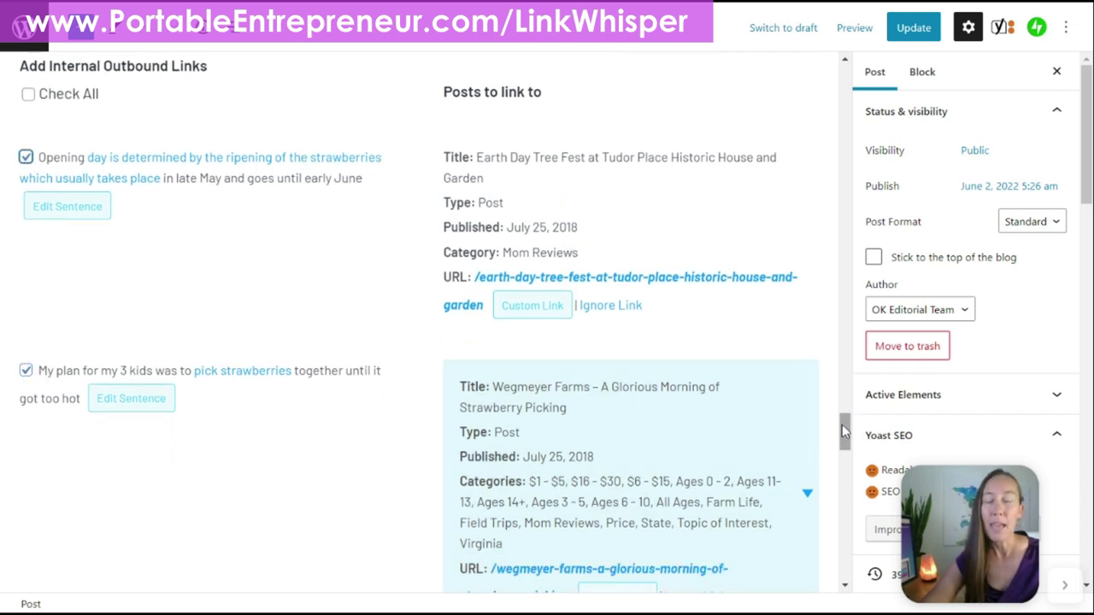
pyautogui.click(25, 158)
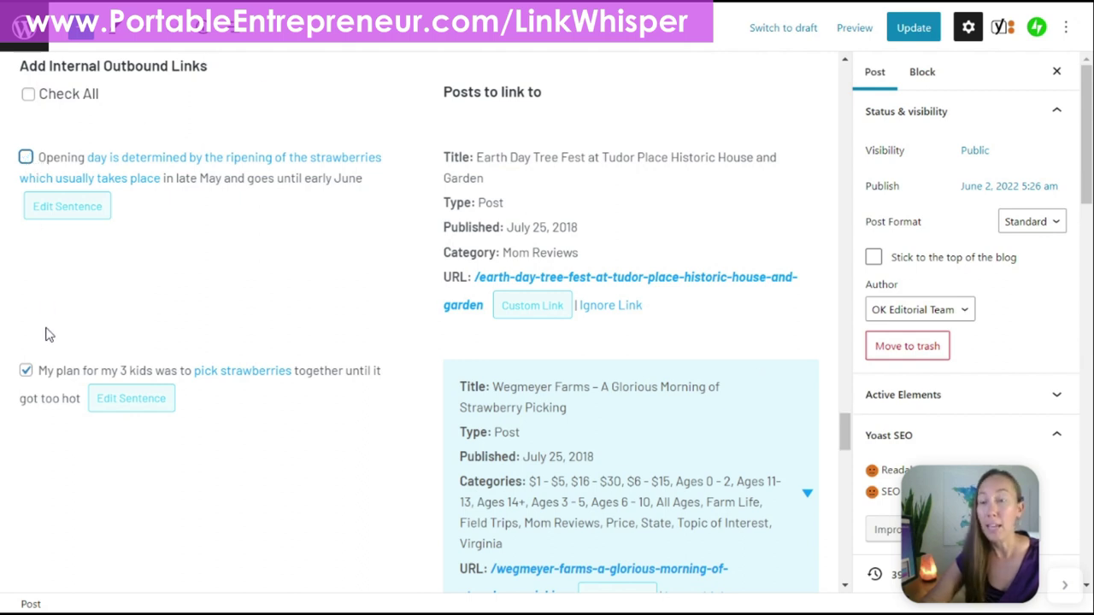
pyautogui.click(26, 372)
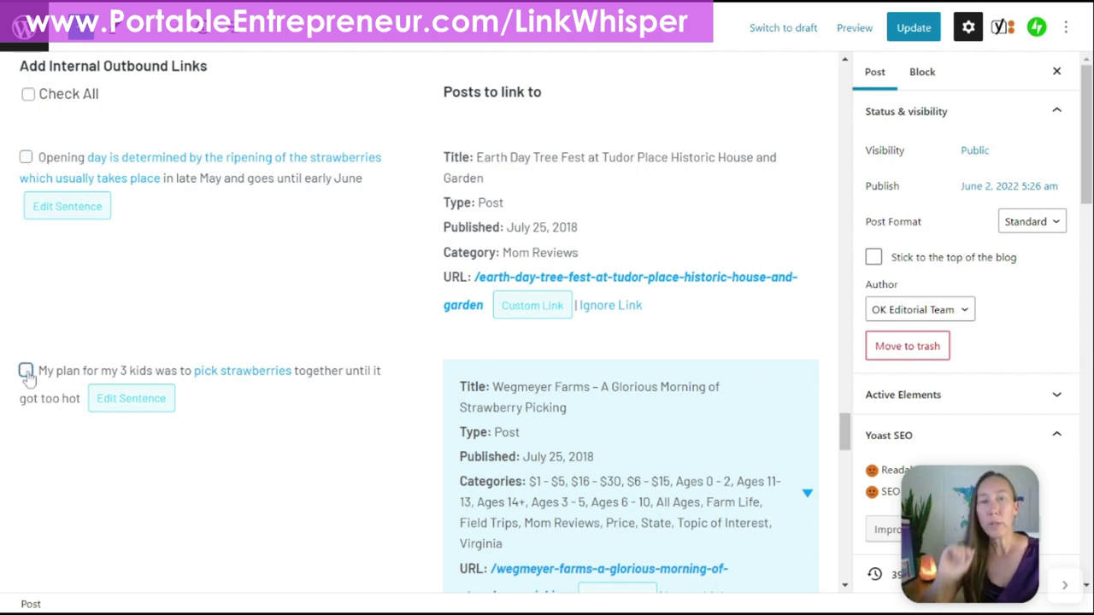
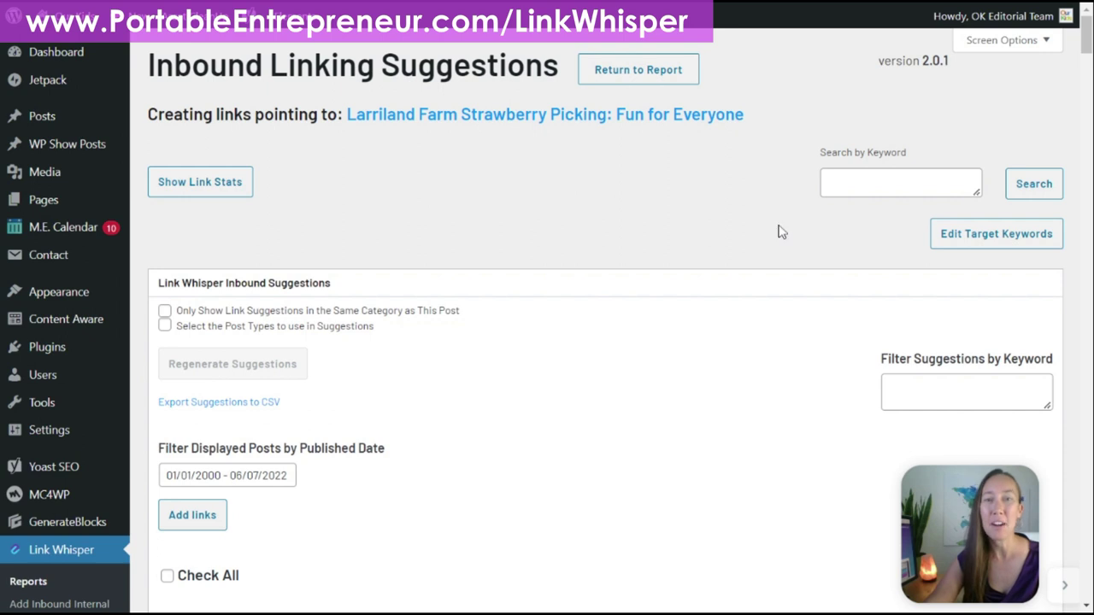
# Step: Change the anchor text of the inbound link suggestion from the "Larriland Farm Fall PYO" post to "Larriland"
pyautogui.moveTo(1087, 45); pyautogui.dragTo(1086, 67)
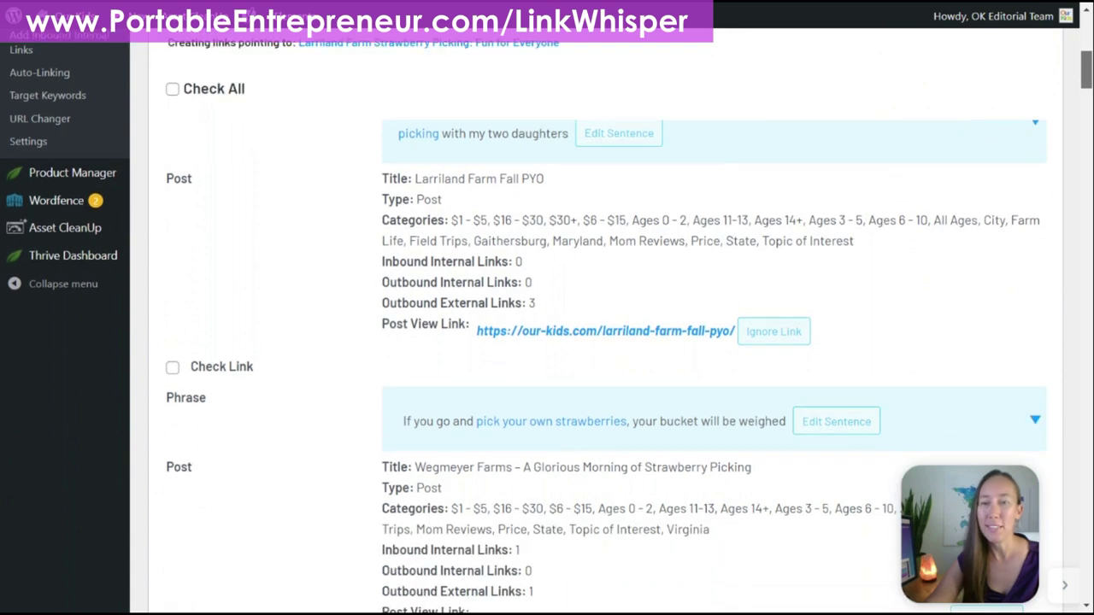
pyautogui.scroll(1, 519, 184)
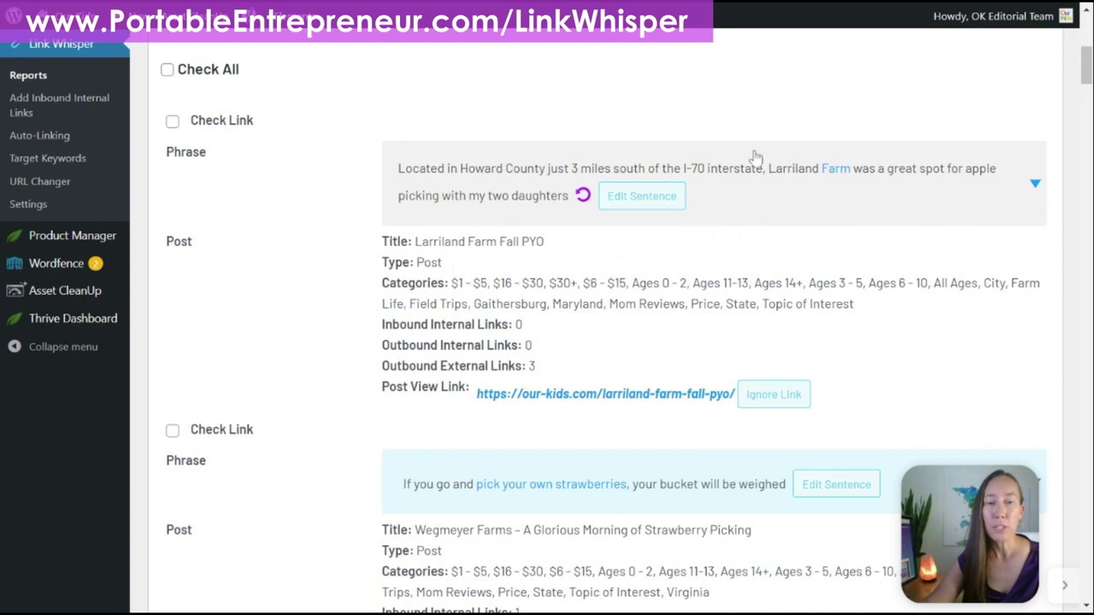
pyautogui.click(803, 181)
pyautogui.click(799, 169)
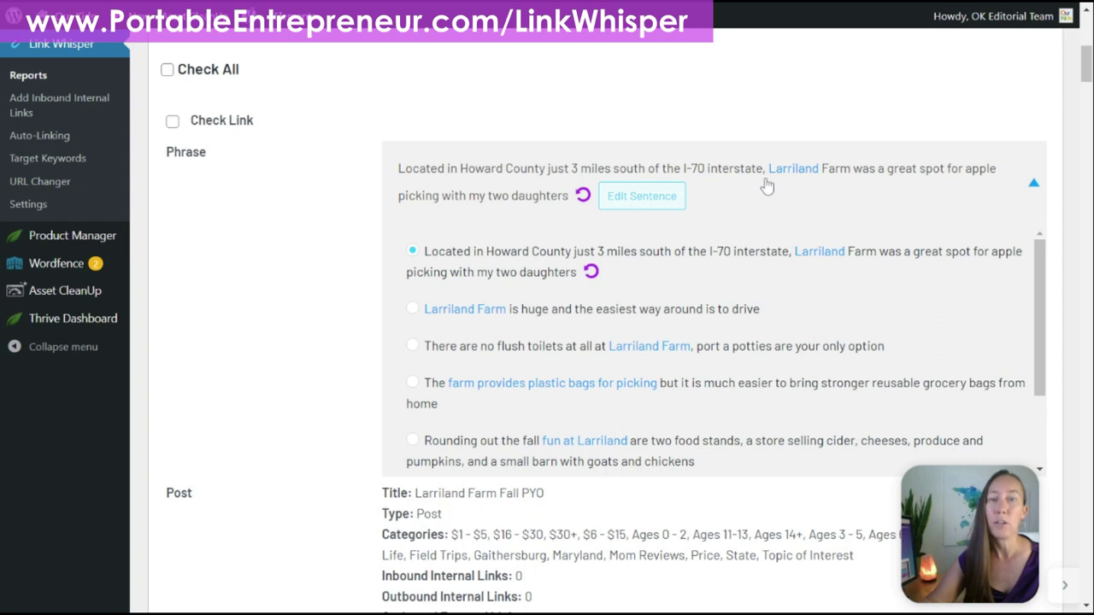
pyautogui.click(653, 205)
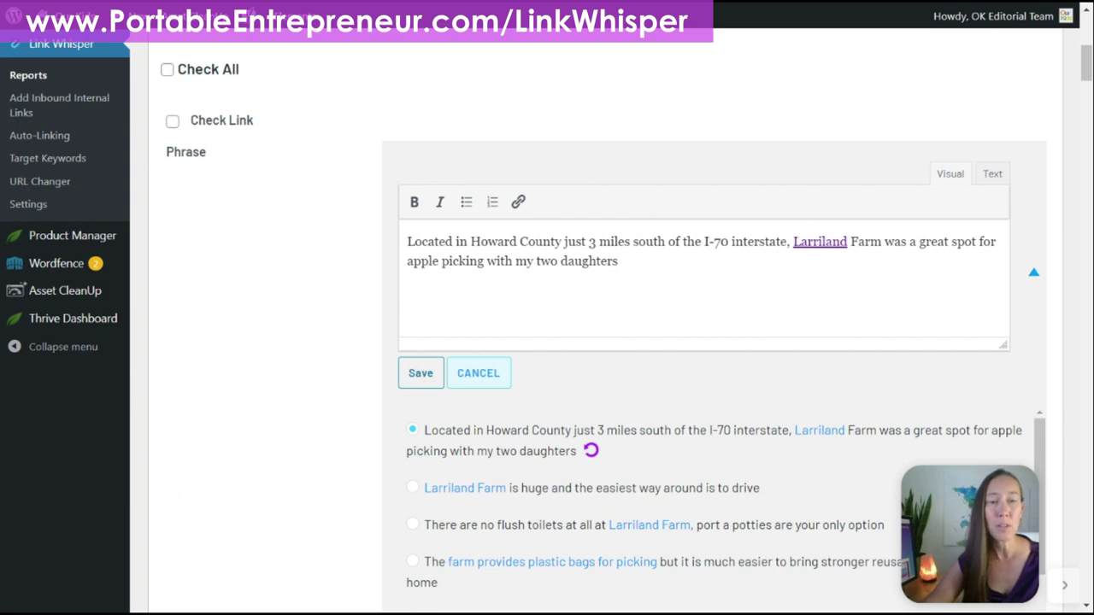
pyautogui.click(487, 377)
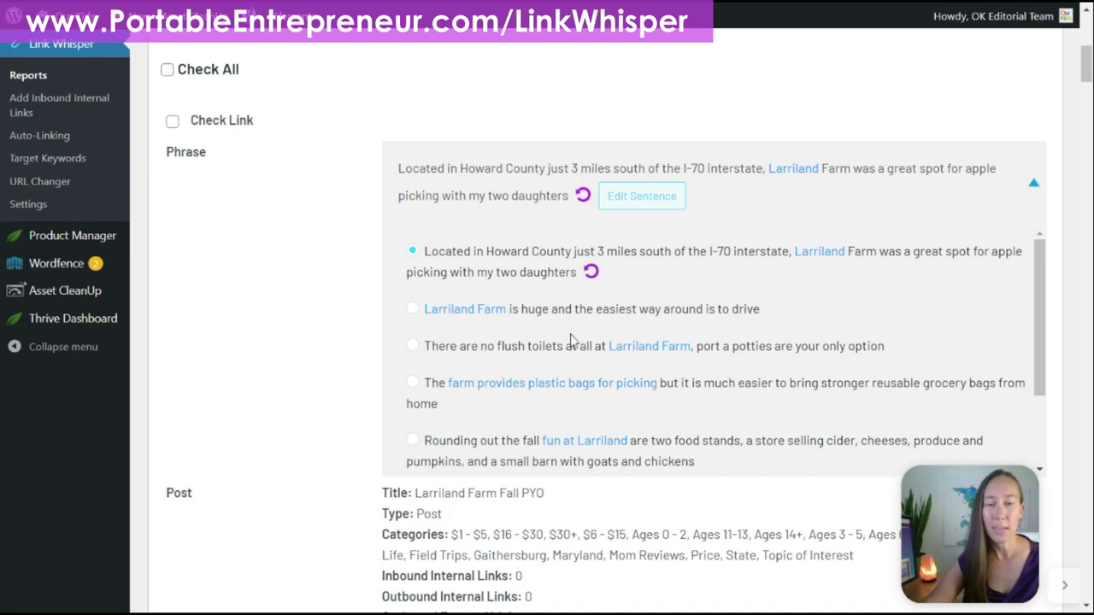
pyautogui.click(1034, 186)
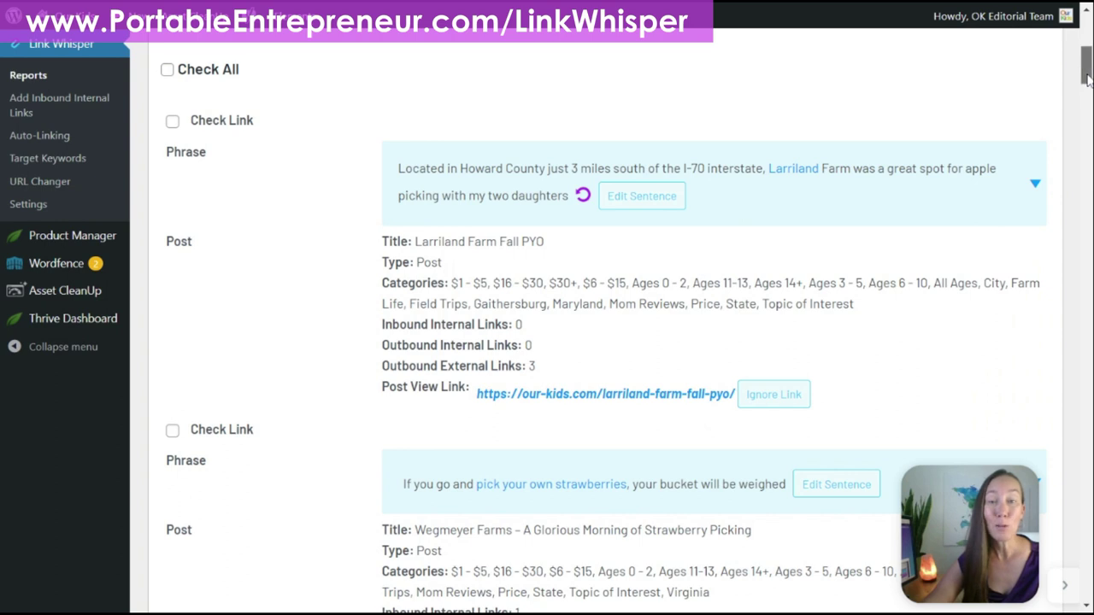
# Step: Select the inbound link suggestion "pick your own strawberries" from the post "Wegmeyer Farms – A Glorious Morning of Strawberry Picking"
pyautogui.scroll(-1, 551, 301)
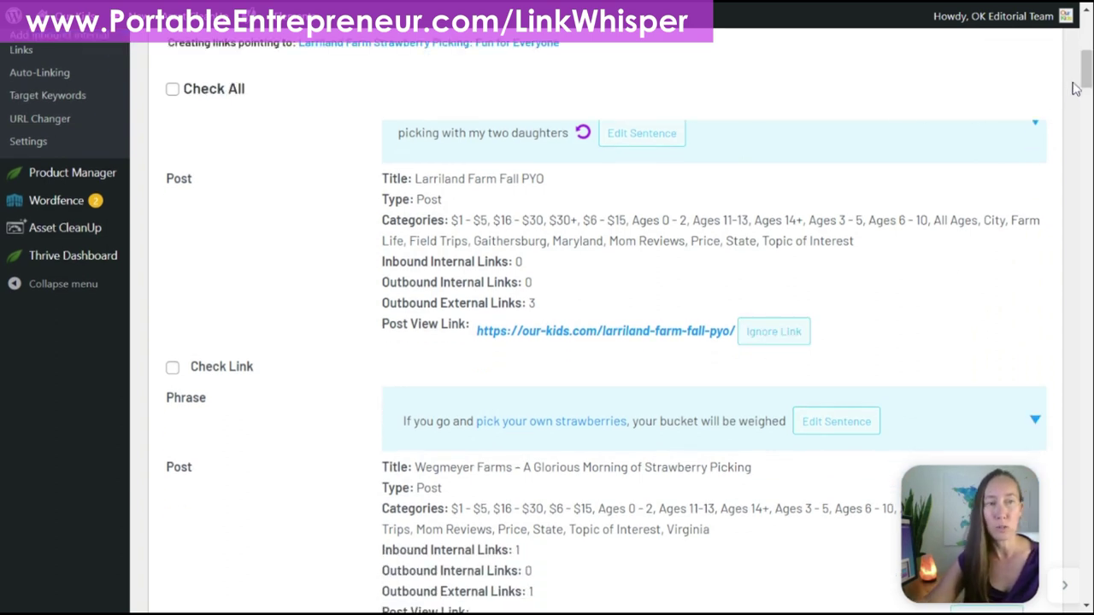
pyautogui.scroll(-4, 1084, 86)
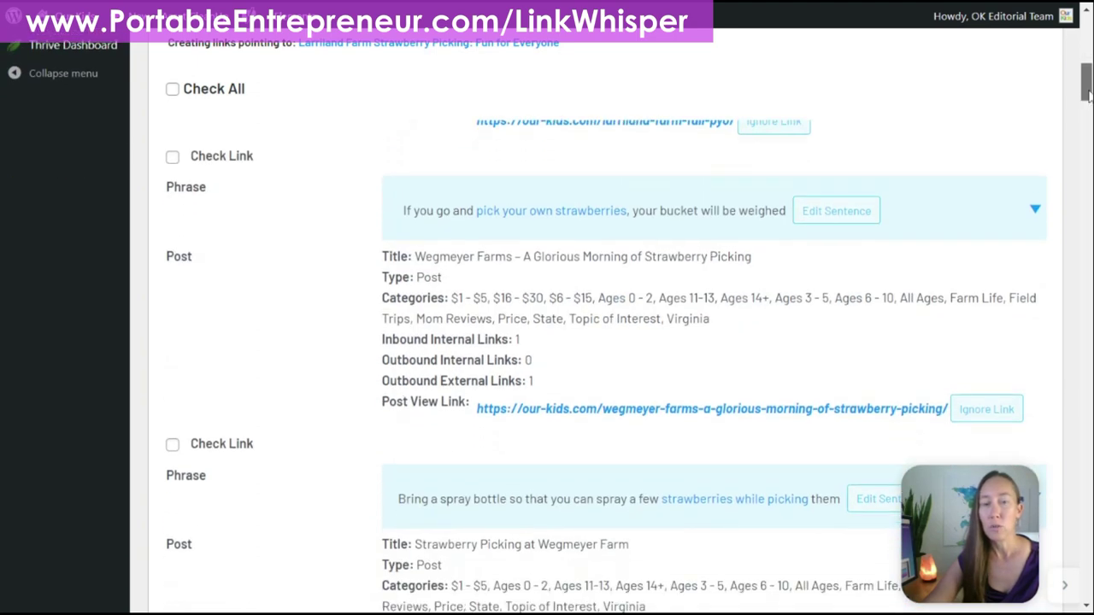
pyautogui.scroll(3, 809, 74)
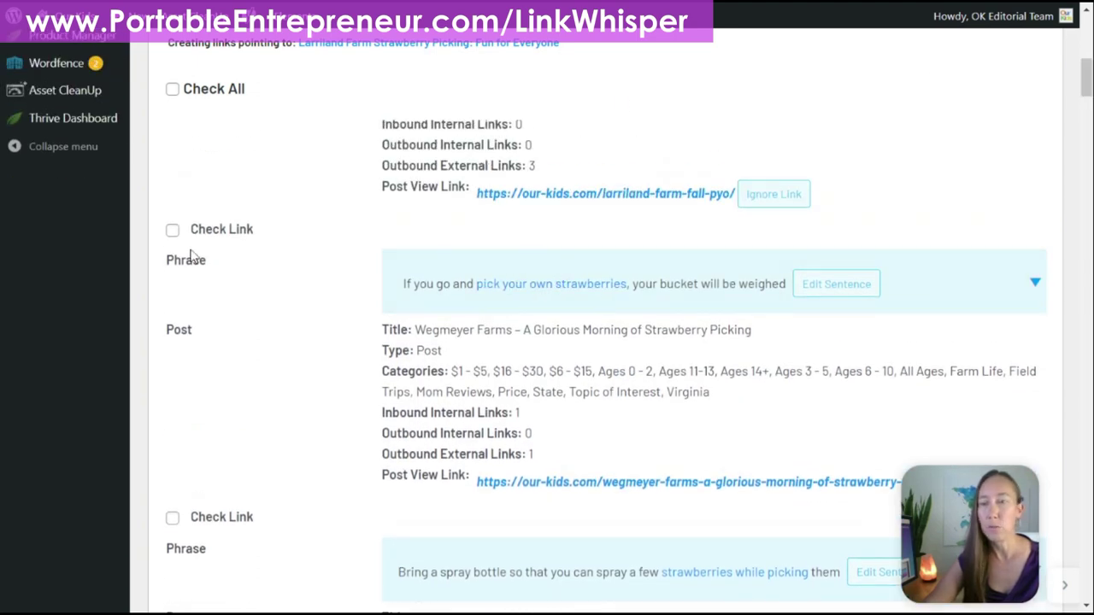
pyautogui.click(172, 232)
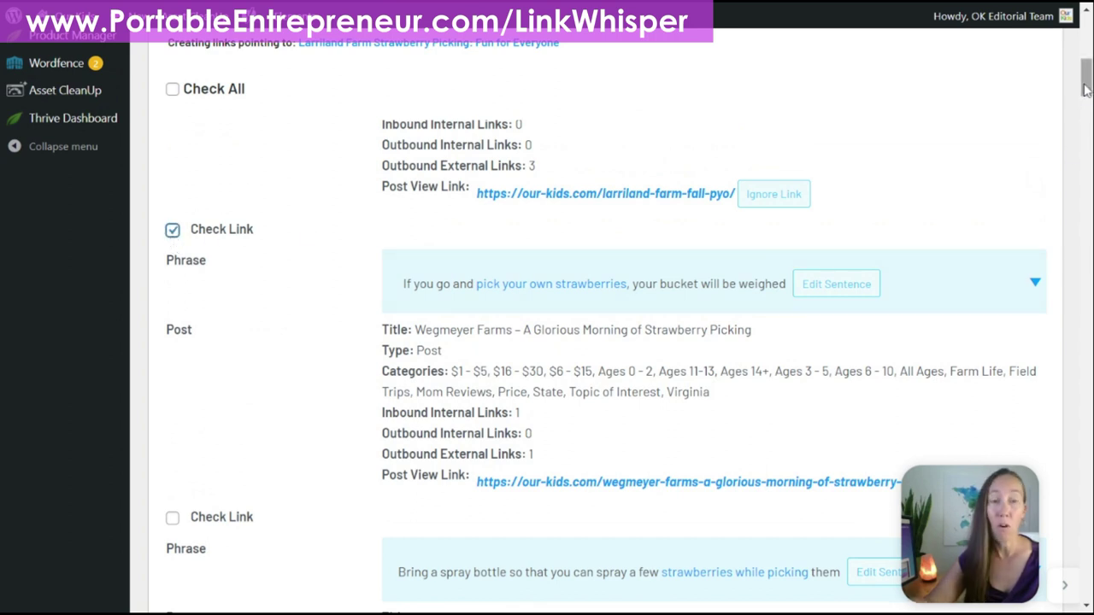
# Step: Add the selected inbound links pointing to the "Larriland Farm Strawberry Picking: Fun for Everyone" post
pyautogui.moveTo(1085, 88); pyautogui.dragTo(1085, 79)
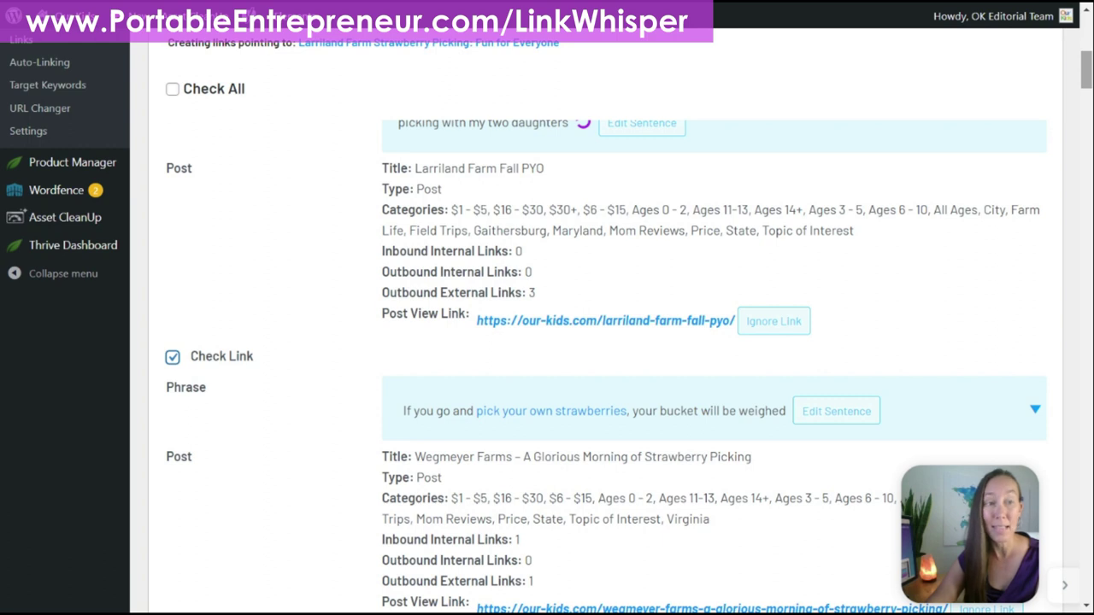
pyautogui.scroll(4, 547, 324)
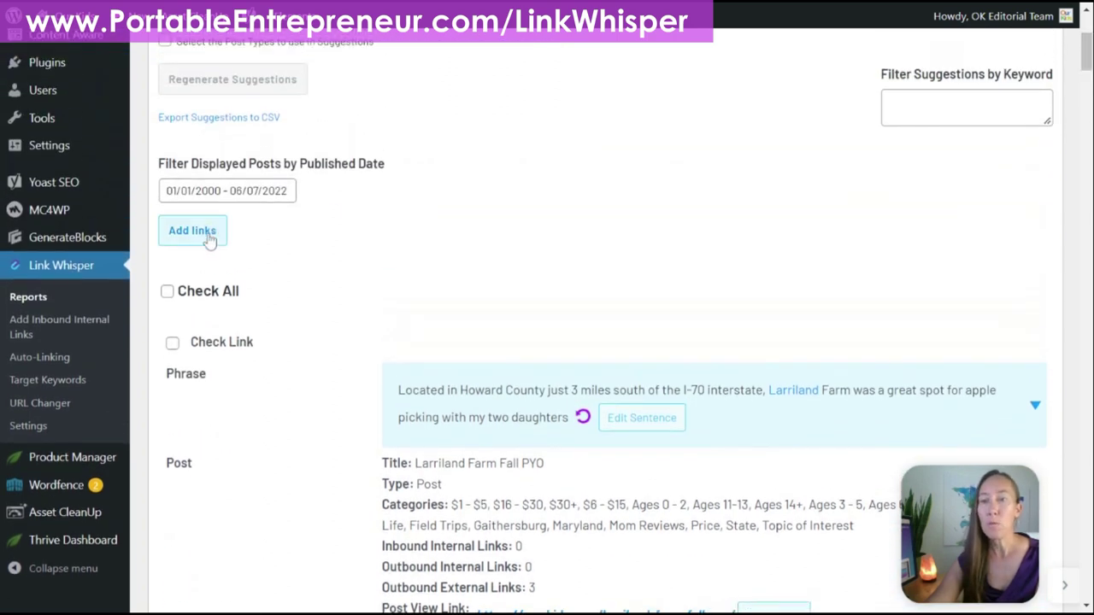
pyautogui.click(192, 230)
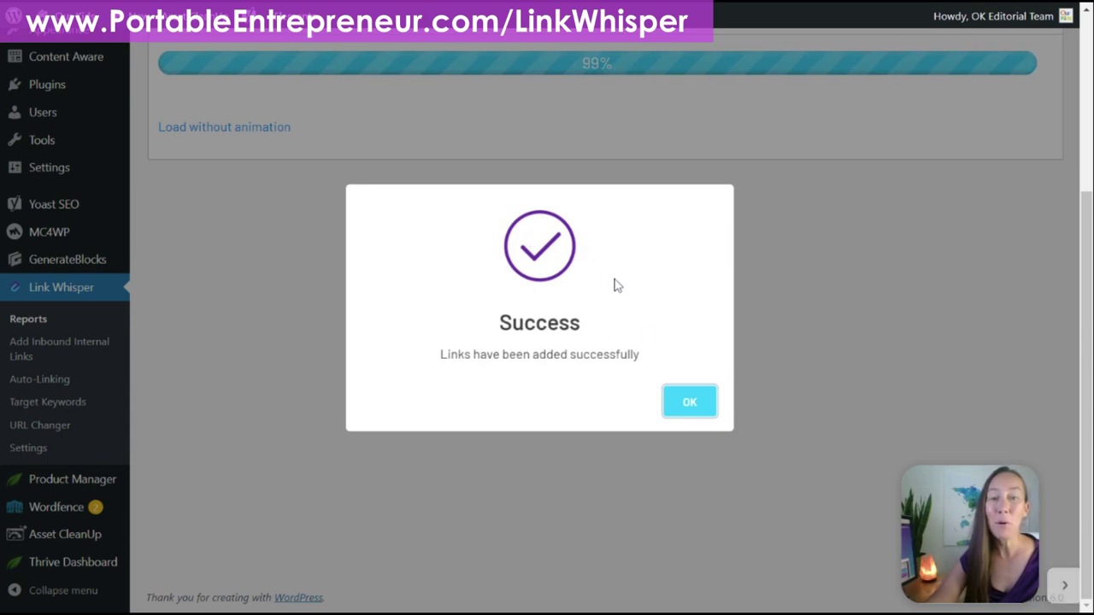
pyautogui.click(689, 403)
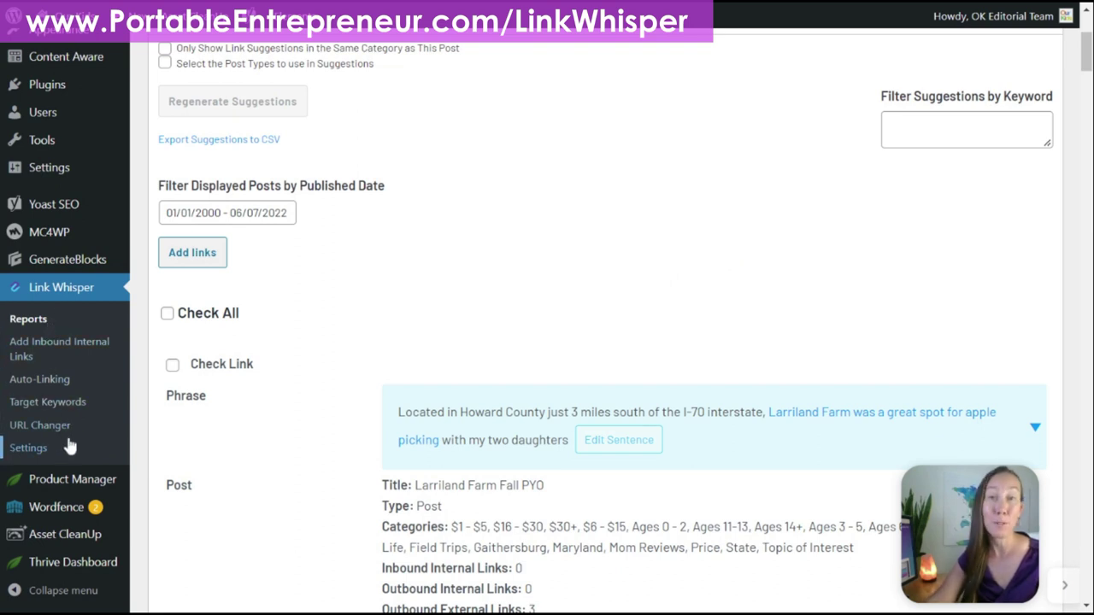
# Step: Review the Link Whisper report dashboard's link statistics, most linked domains and internal-versus-external chart, and open the orphaned posts report
pyautogui.click(31, 325)
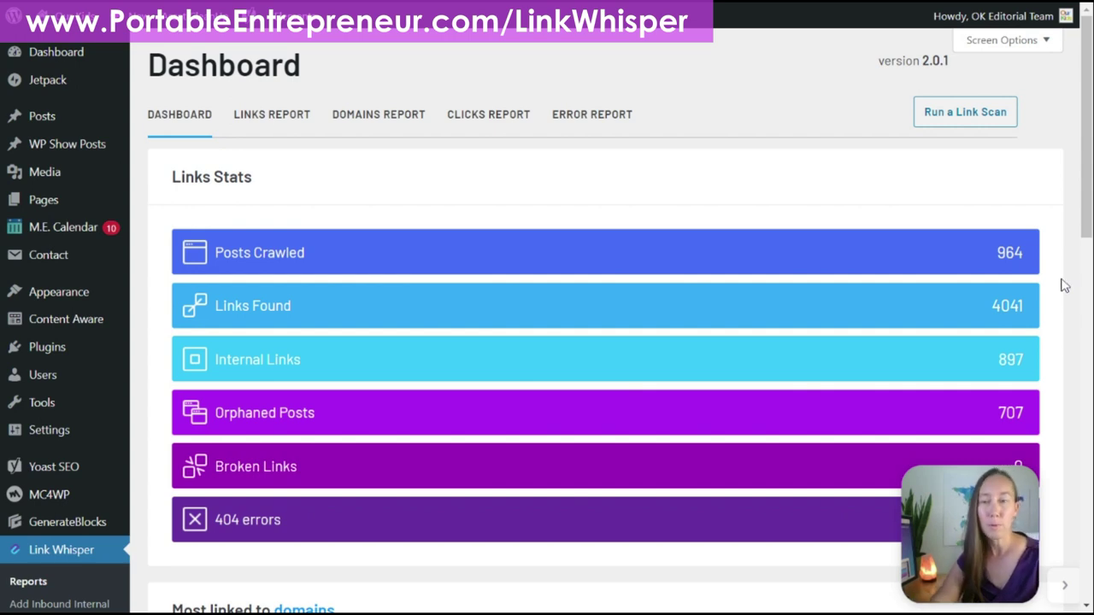
pyautogui.scroll(-2, 1088, 193)
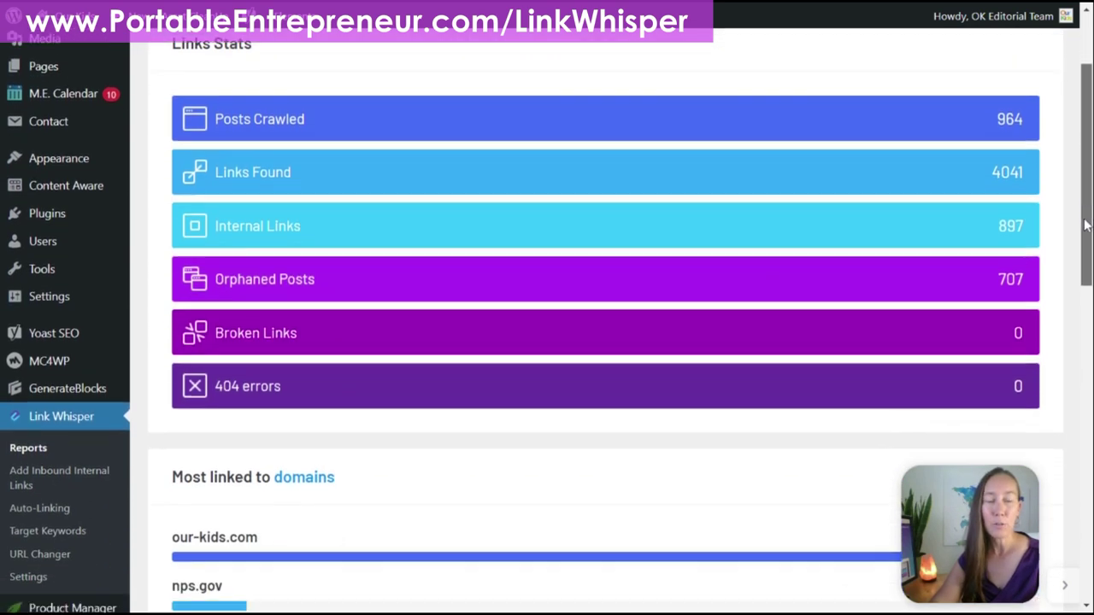
pyautogui.moveTo(1085, 225); pyautogui.dragTo(1090, 535)
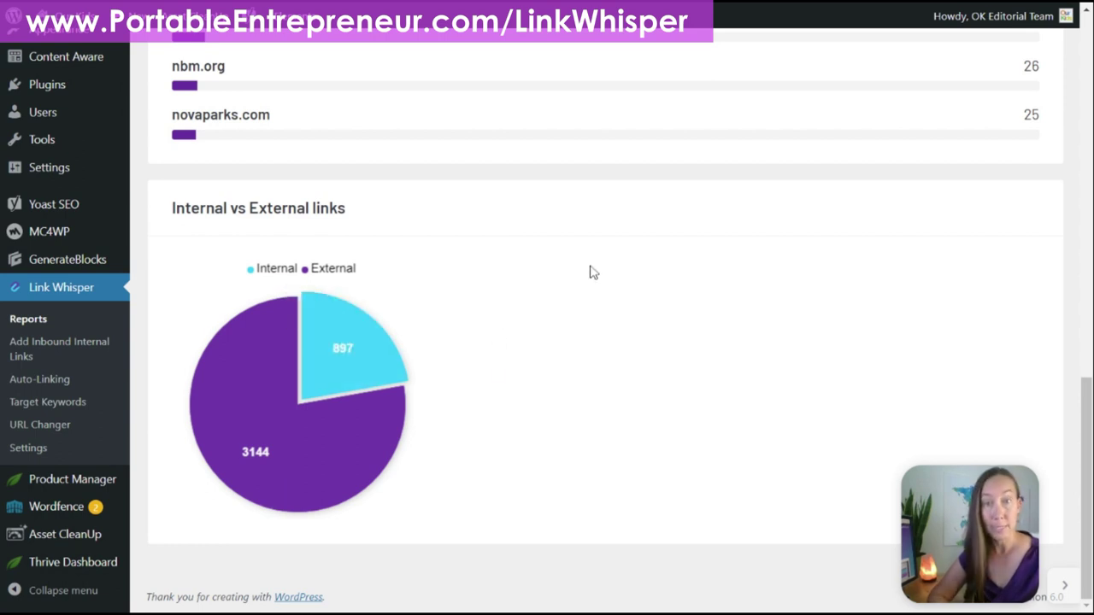
pyautogui.moveTo(339, 348)
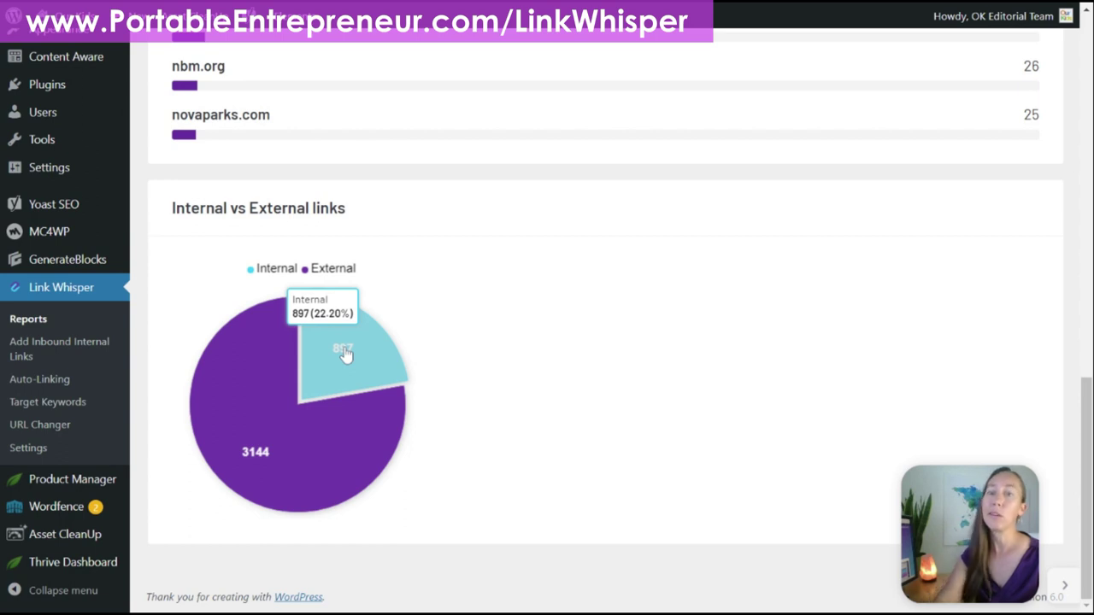
pyautogui.moveTo(1083, 466); pyautogui.dragTo(1081, 93)
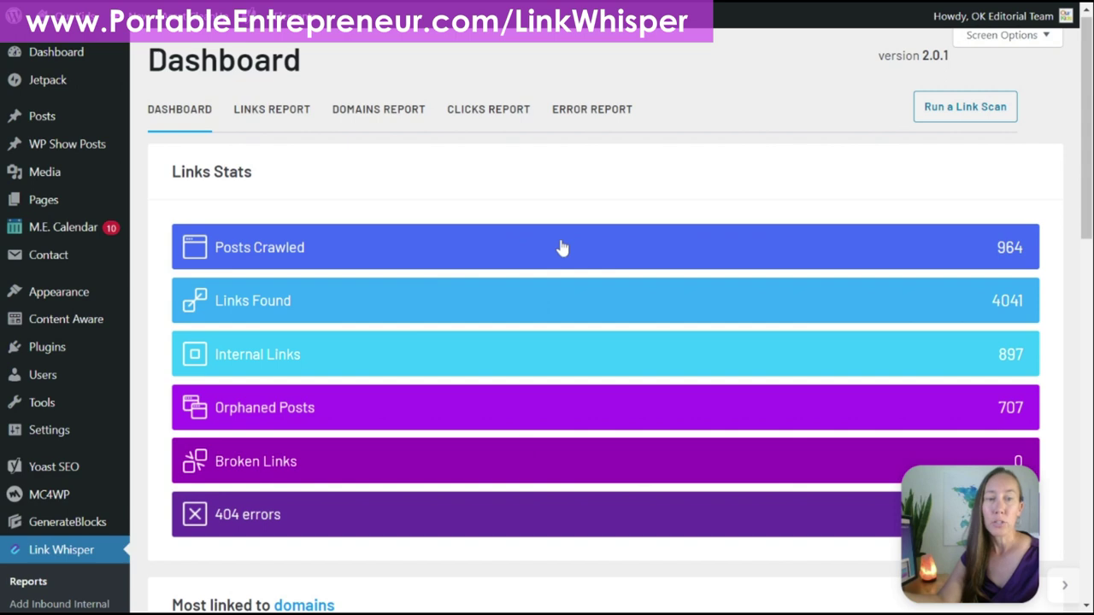
pyautogui.click(416, 419)
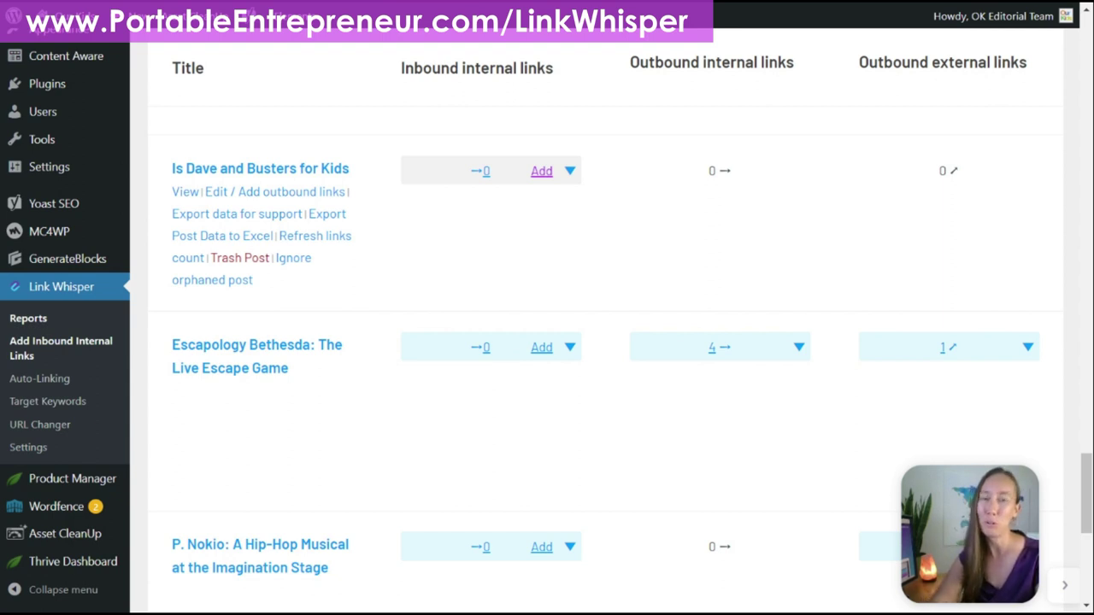
# Step: Open the Auto-Linking page and examine its keyword rule fields and list of autolink rules
pyautogui.click(39, 381)
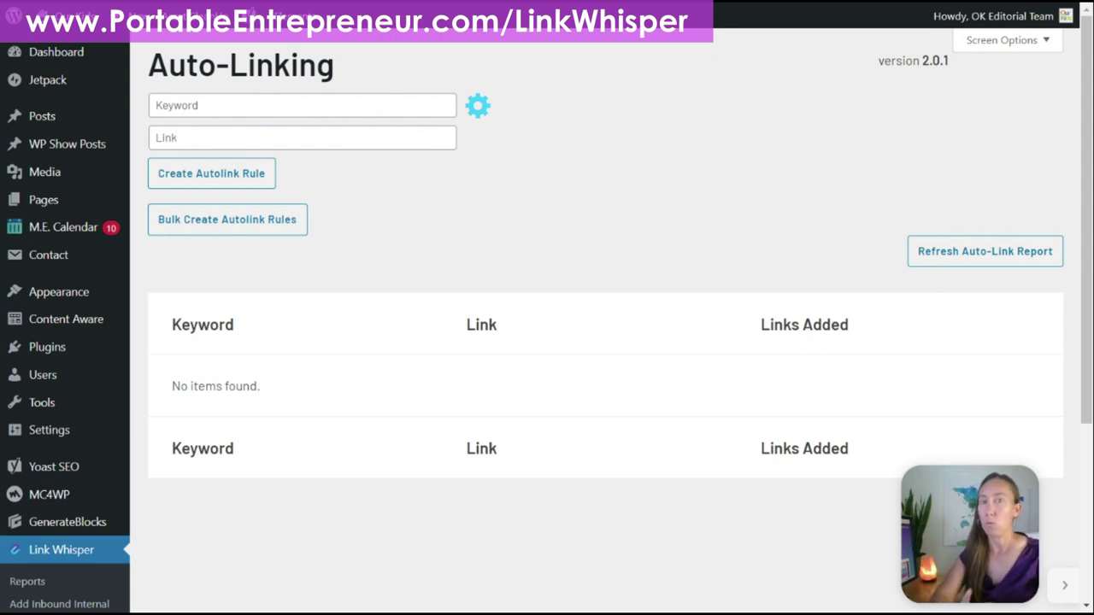
pyautogui.scroll(-1, 523, 239)
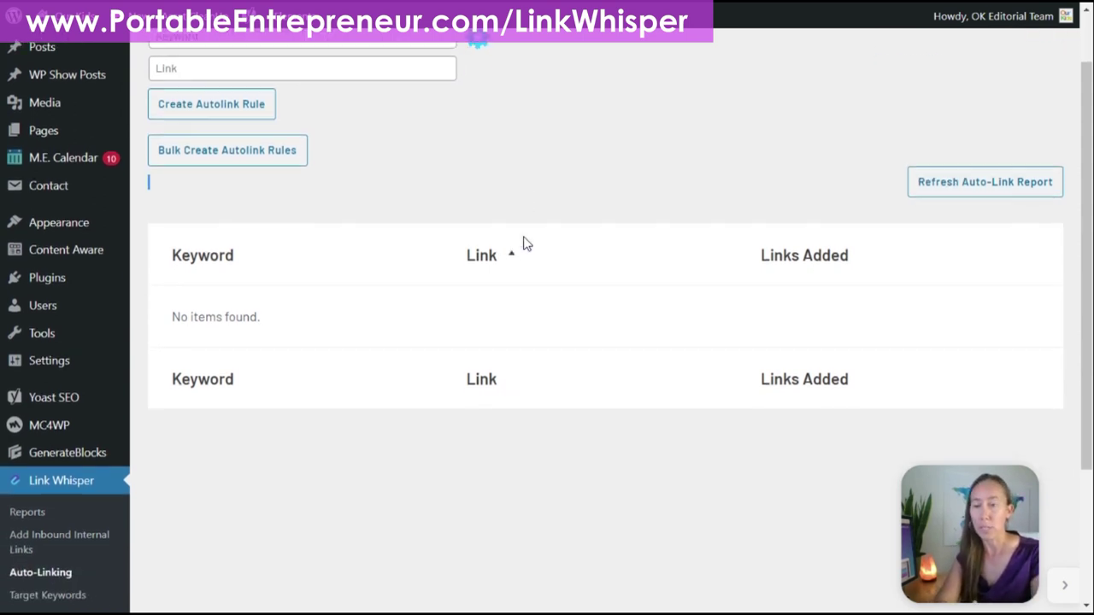
pyautogui.scroll(-1, 526, 245)
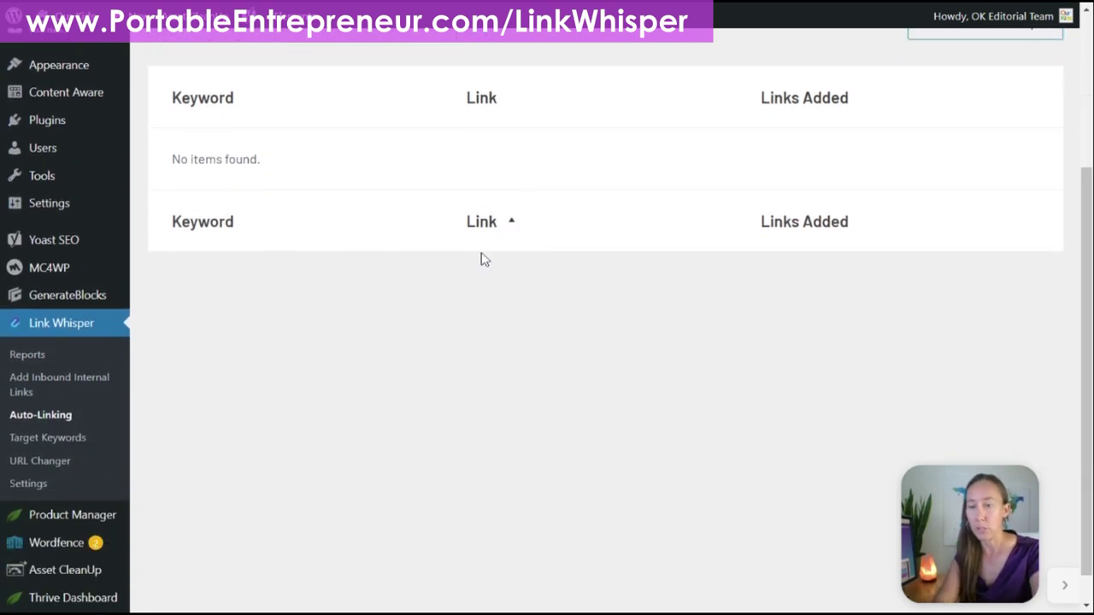
# Step: Review the Target Keywords list of posts and the URL Changer page
pyautogui.click(78, 441)
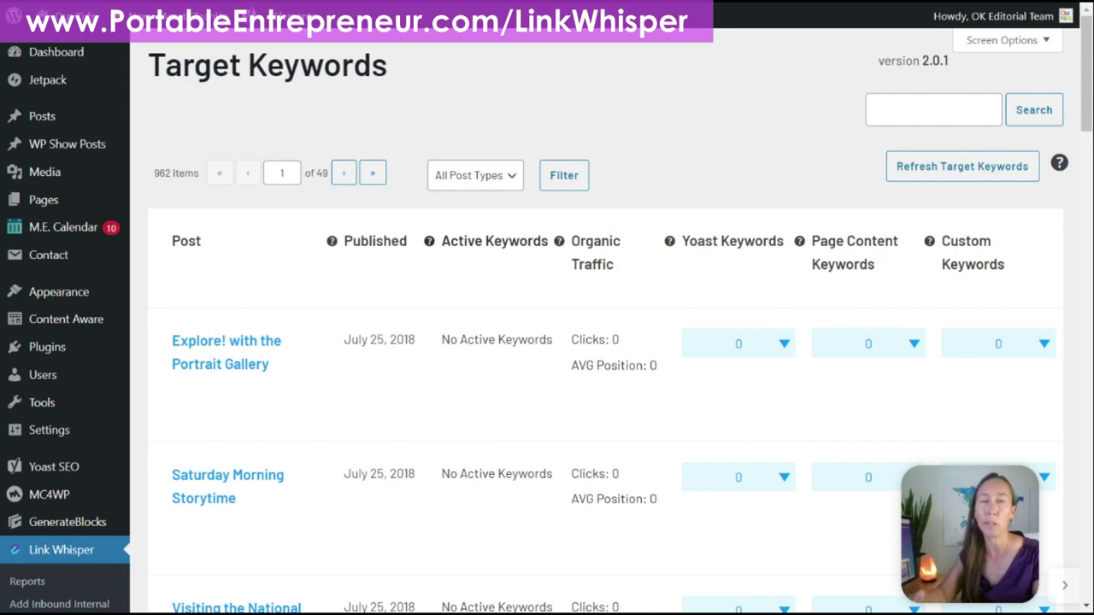
pyautogui.moveTo(442, 317)
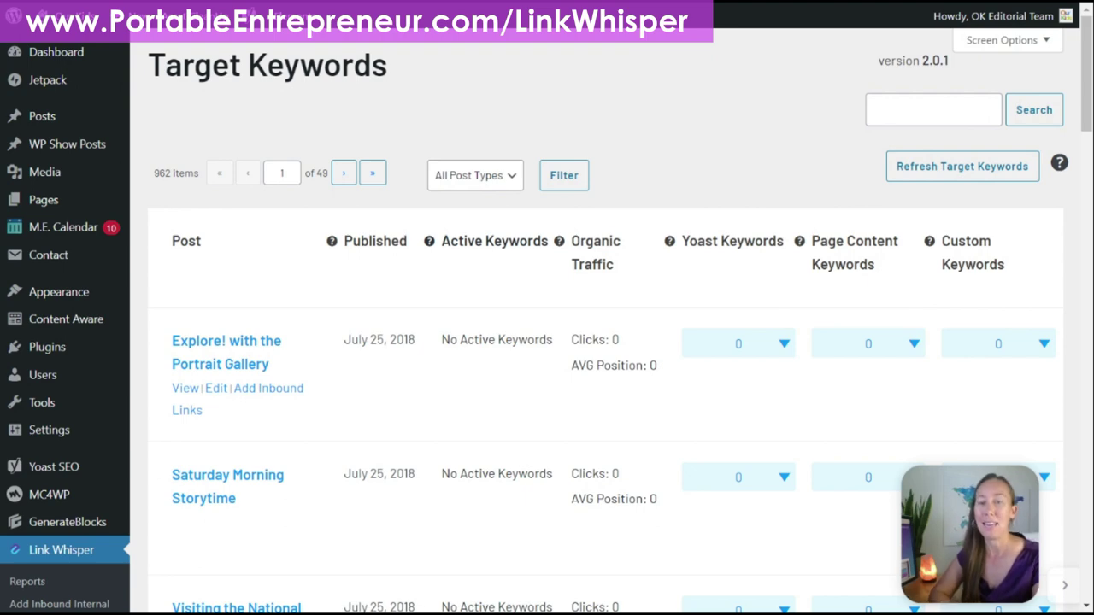
pyautogui.scroll(-3, 139, 271)
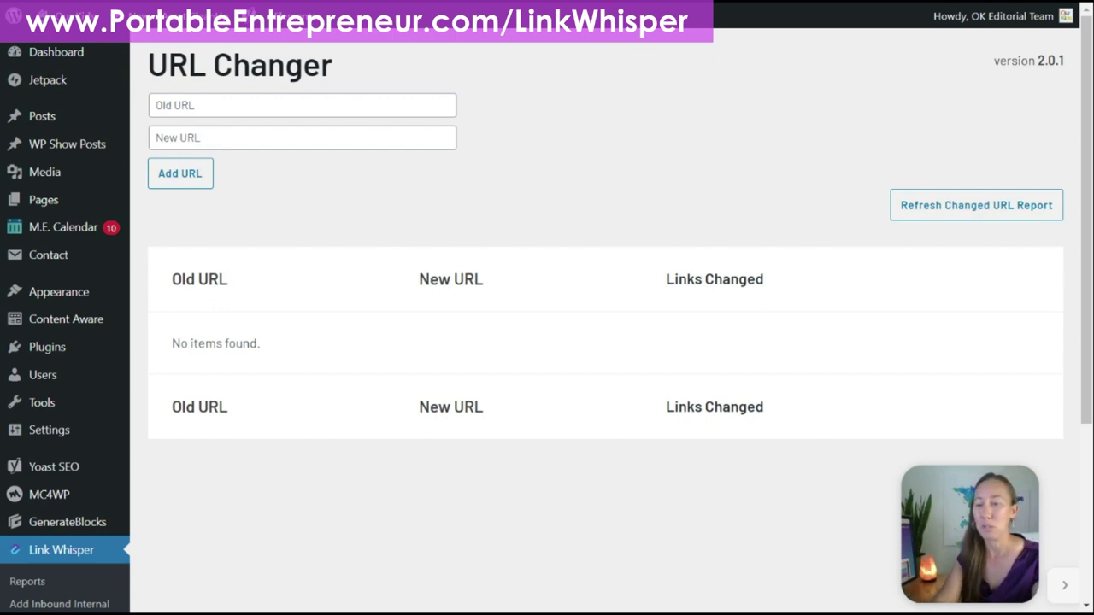
pyautogui.scroll(-3, 145, 236)
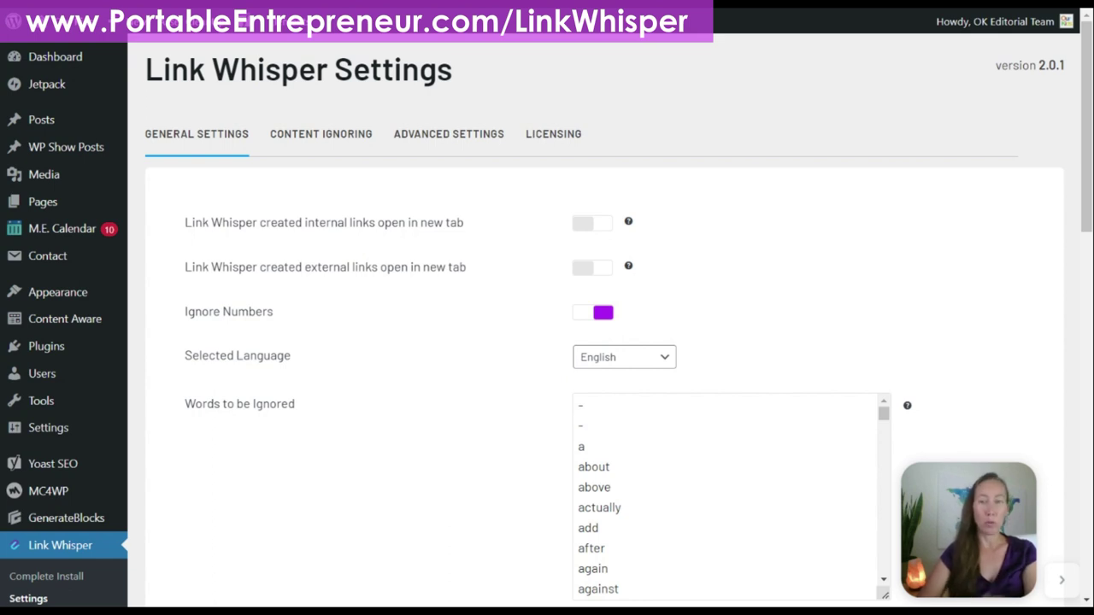
# Step: Make external links created by Link Whisper open in a new tab and examine the list of words to be ignored
pyautogui.click(602, 280)
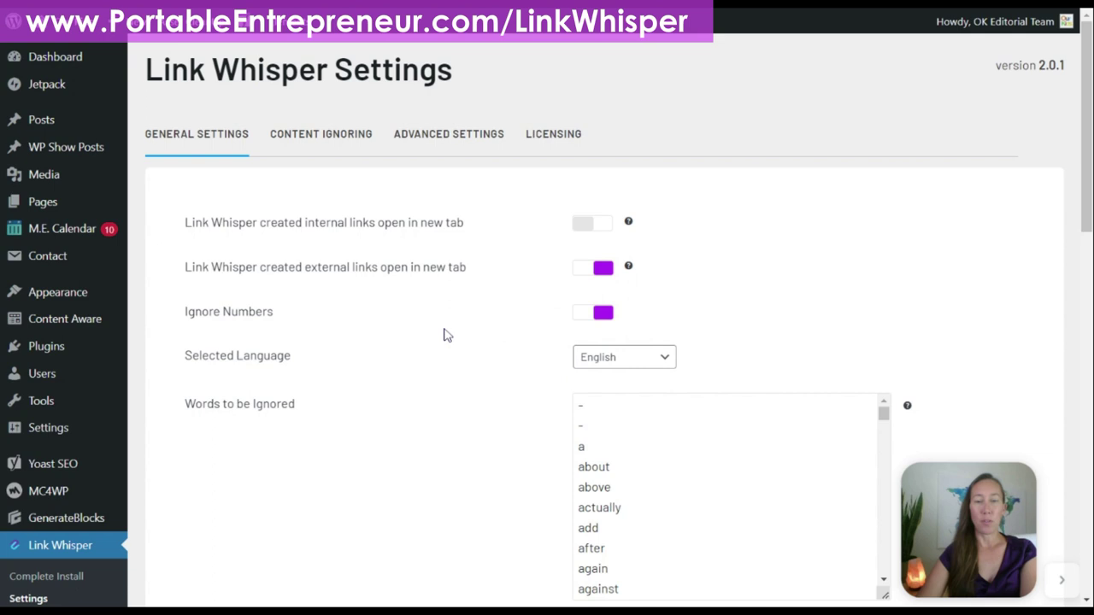
pyautogui.moveTo(1087, 192); pyautogui.dragTo(1087, 257)
pyautogui.scroll(-1, 1083, 162)
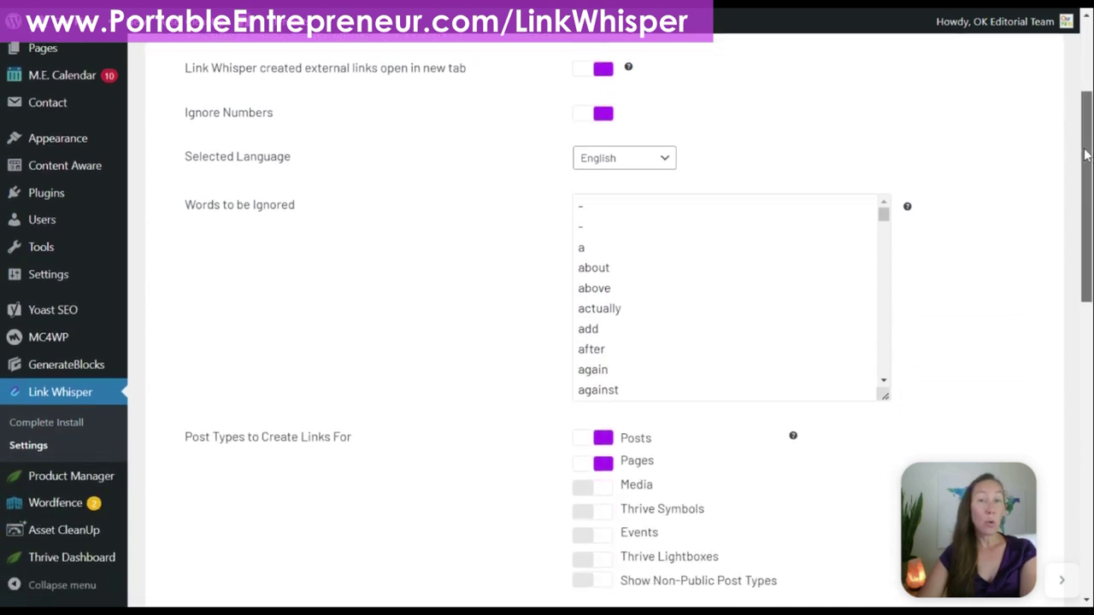
pyautogui.scroll(-1, 1085, 162)
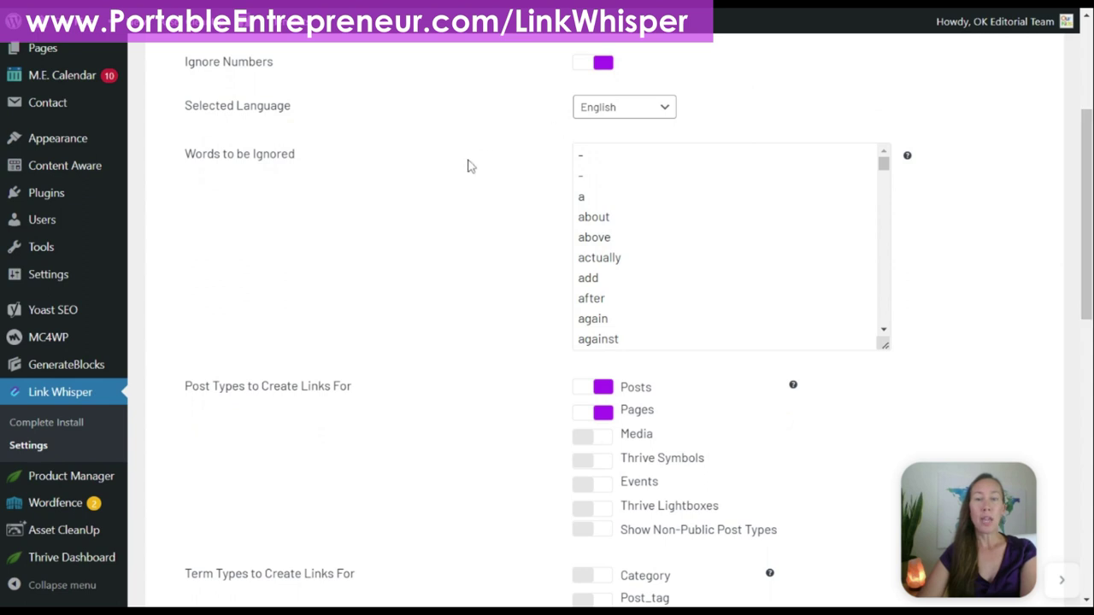
pyautogui.moveTo(883, 164)
pyautogui.mouseDown()
pyautogui.moveTo(895, 300)
pyautogui.moveTo(888, 162)
pyautogui.mouseUp()
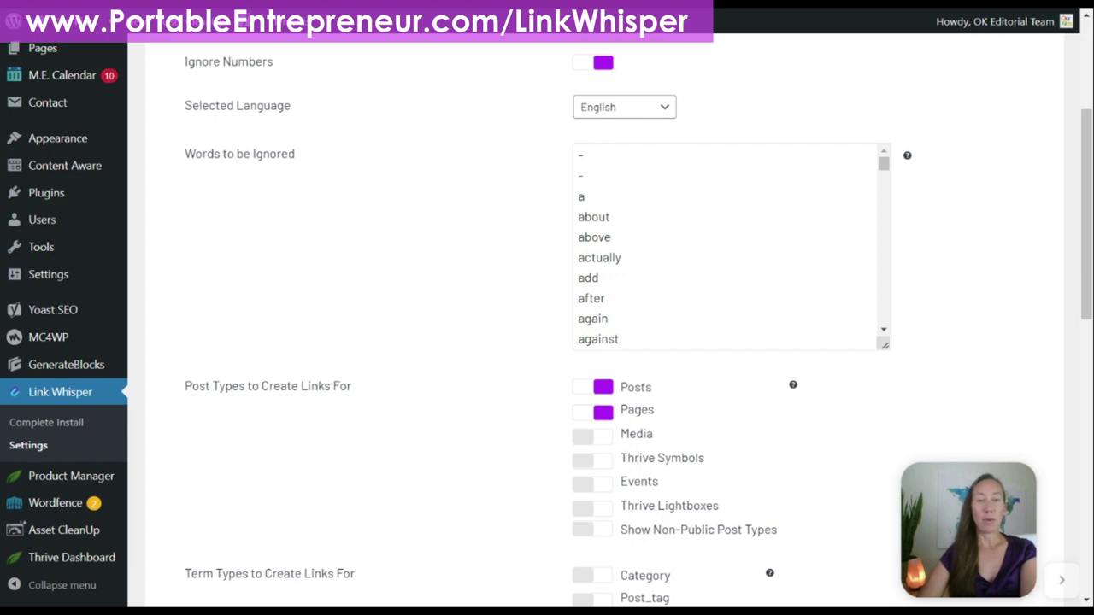
pyautogui.moveTo(883, 163)
pyautogui.mouseDown()
pyautogui.moveTo(894, 337)
pyautogui.moveTo(893, 163)
pyautogui.mouseUp()
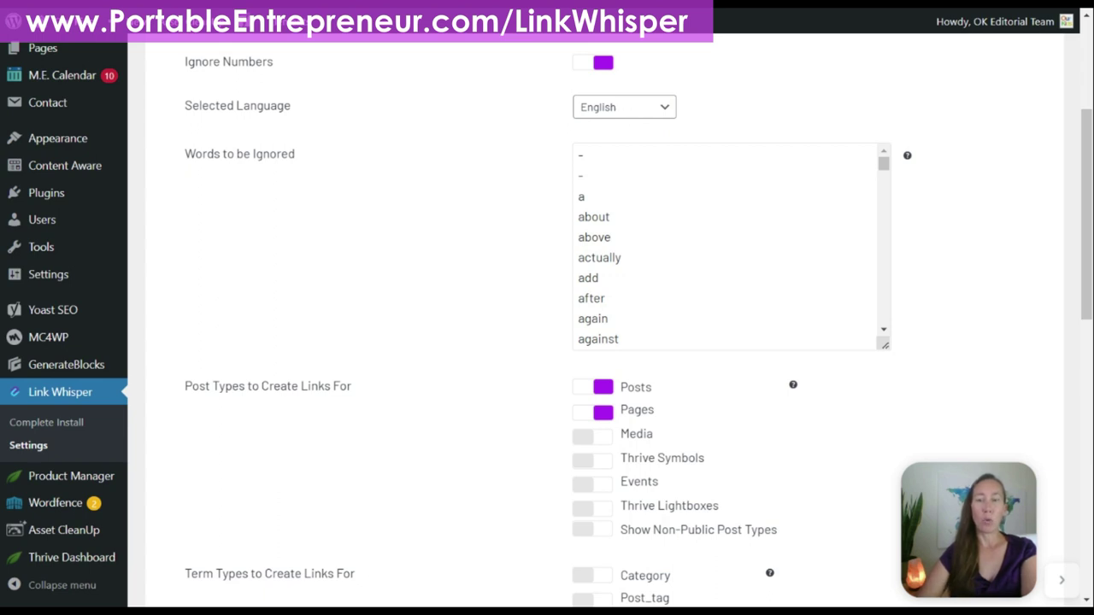
# Step: Turn off Pages as a post type and Category as a term type to create links for
pyautogui.moveTo(1087, 140); pyautogui.dragTo(1089, 248)
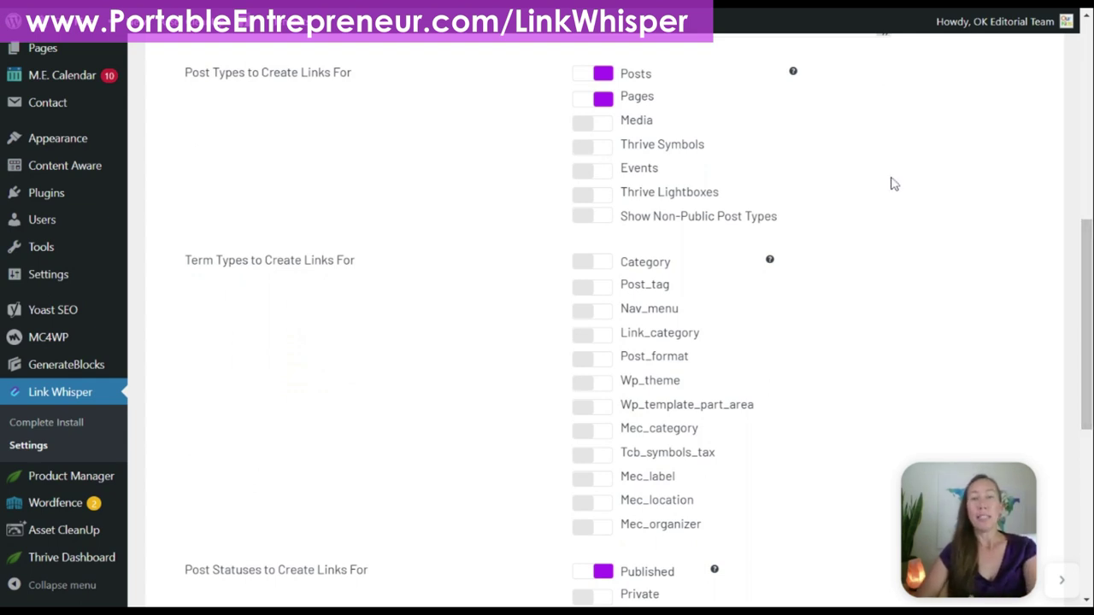
pyautogui.click(591, 102)
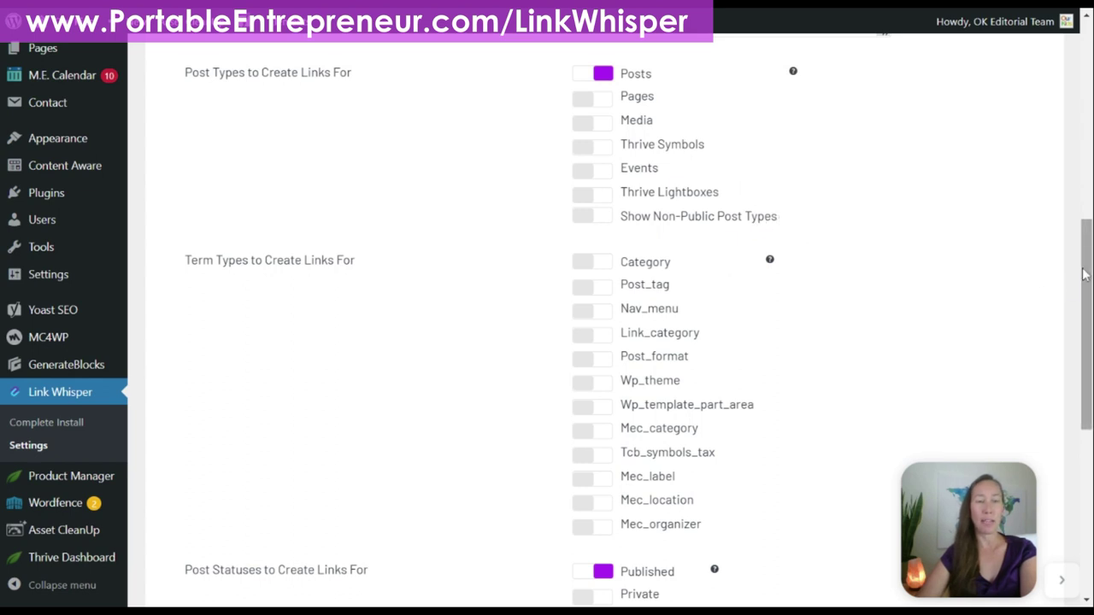
pyautogui.moveTo(1084, 275); pyautogui.dragTo(1084, 338)
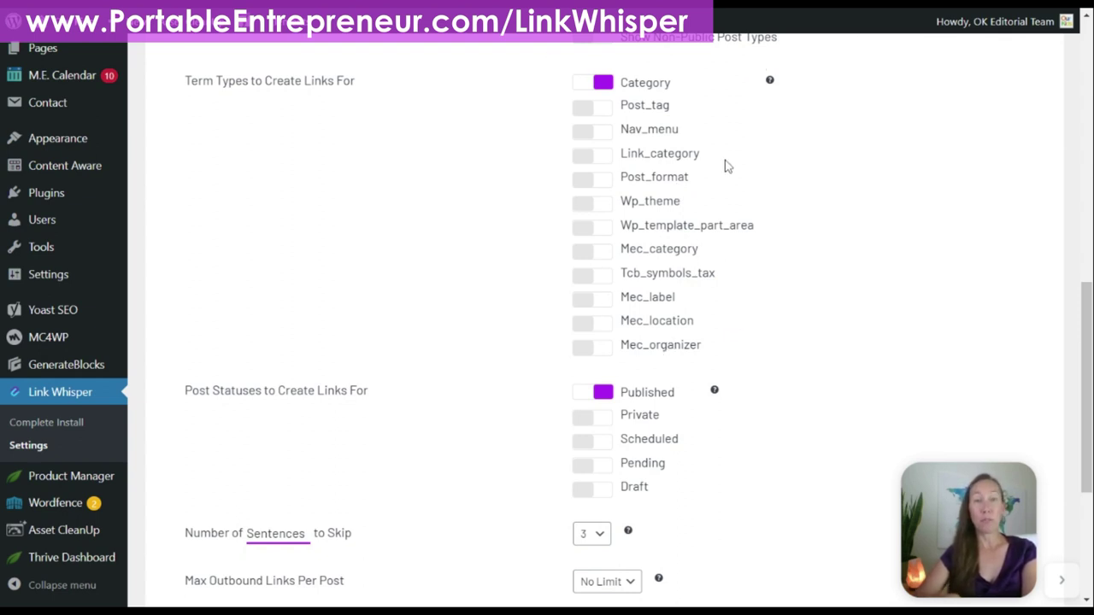
pyautogui.click(596, 85)
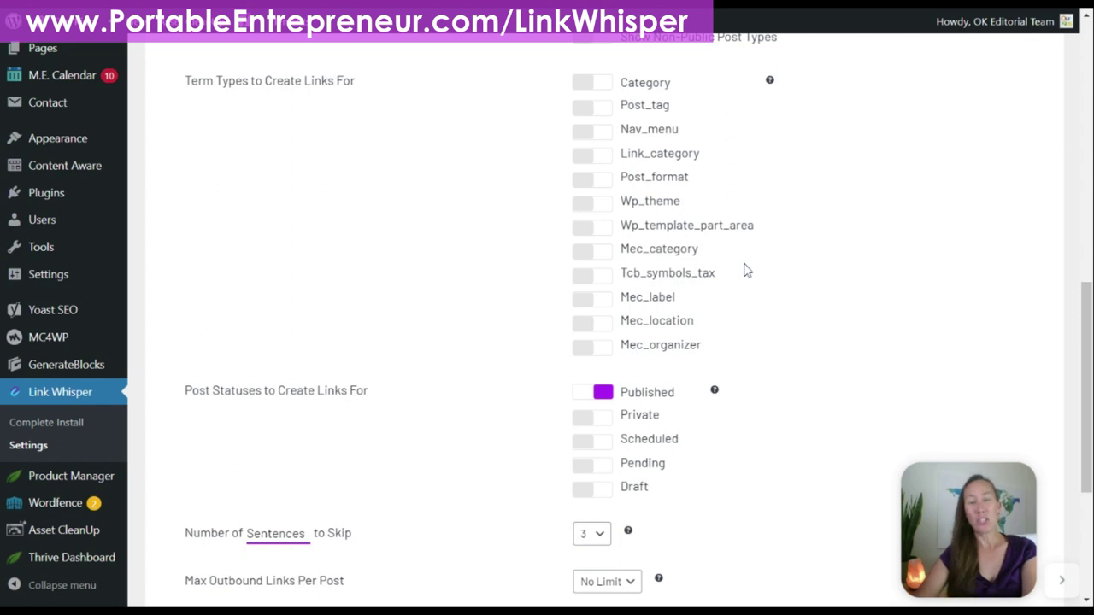
pyautogui.moveTo(1084, 319); pyautogui.dragTo(1085, 434)
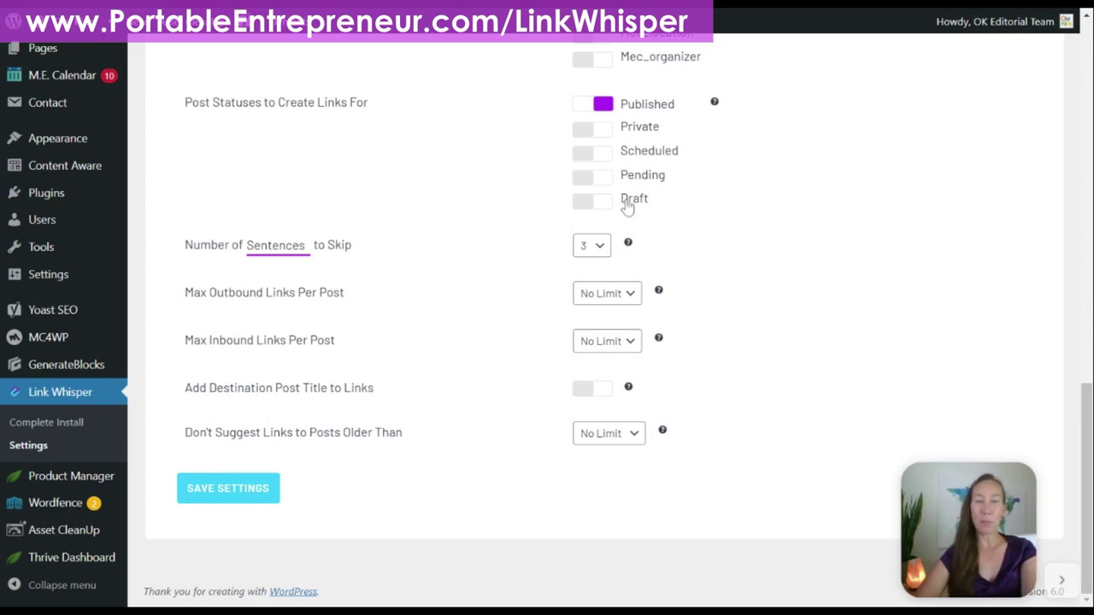
pyautogui.click(592, 106)
pyautogui.click(589, 107)
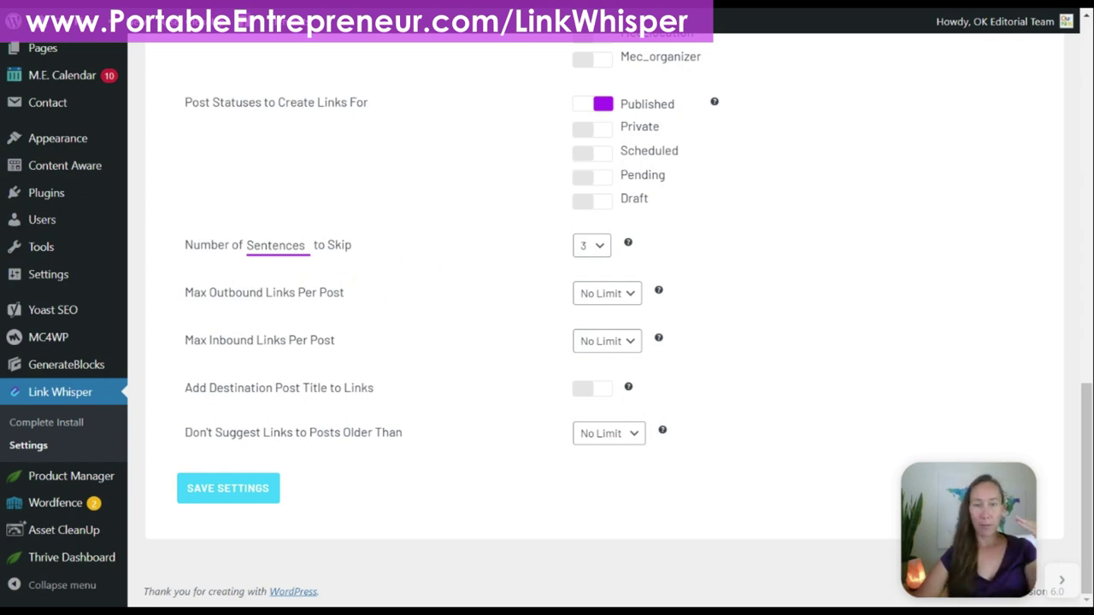
# Step: Switch the skip setting from sentences to paragraphs and set the number of paragraphs to skip to 1
pyautogui.click(283, 258)
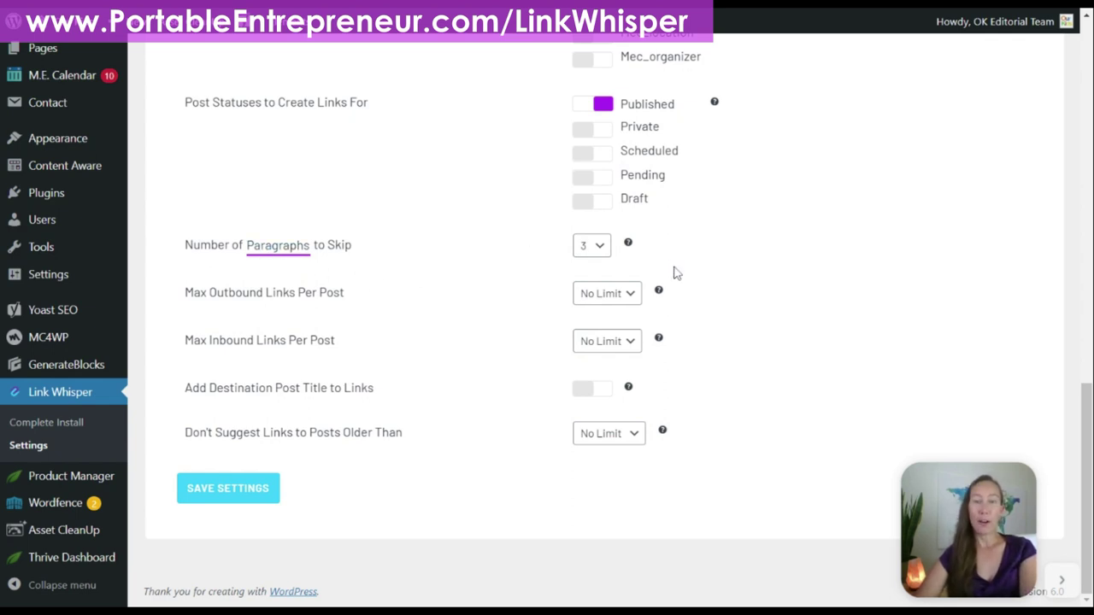
pyautogui.click(591, 249)
pyautogui.click(588, 283)
pyautogui.click(750, 251)
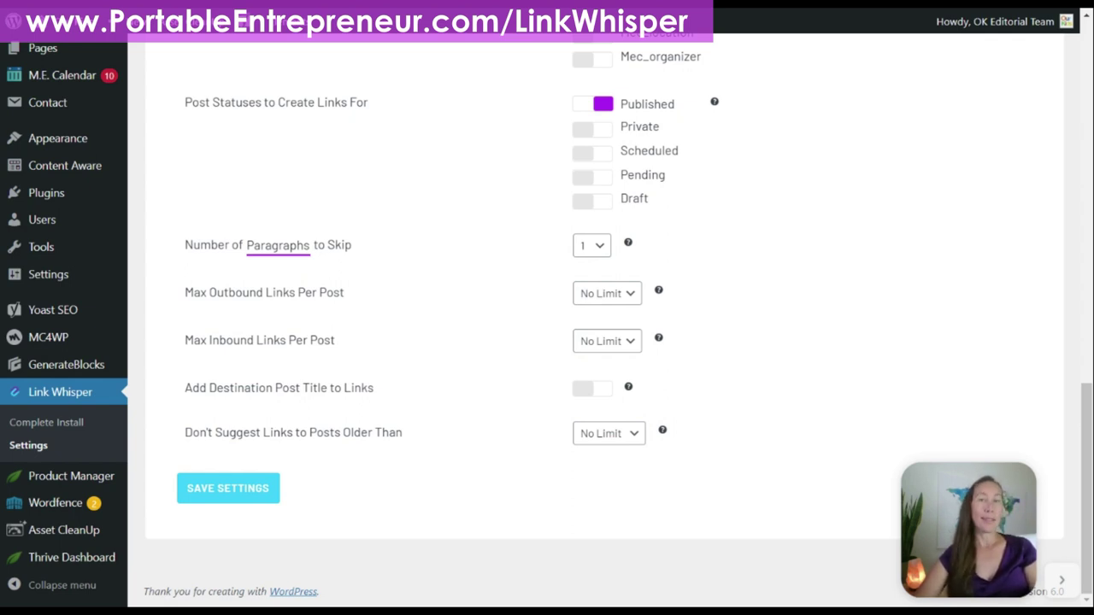
# Step: Read the help for the maximum outbound links per post and set the maximum inbound links per post to 16
pyautogui.click(605, 299)
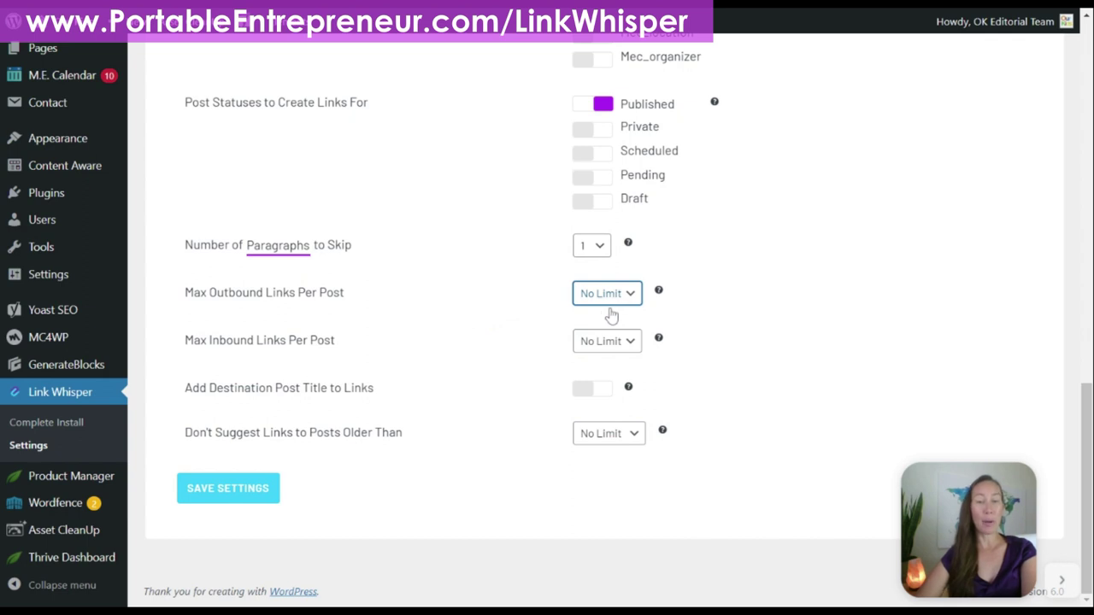
pyautogui.moveTo(658, 291)
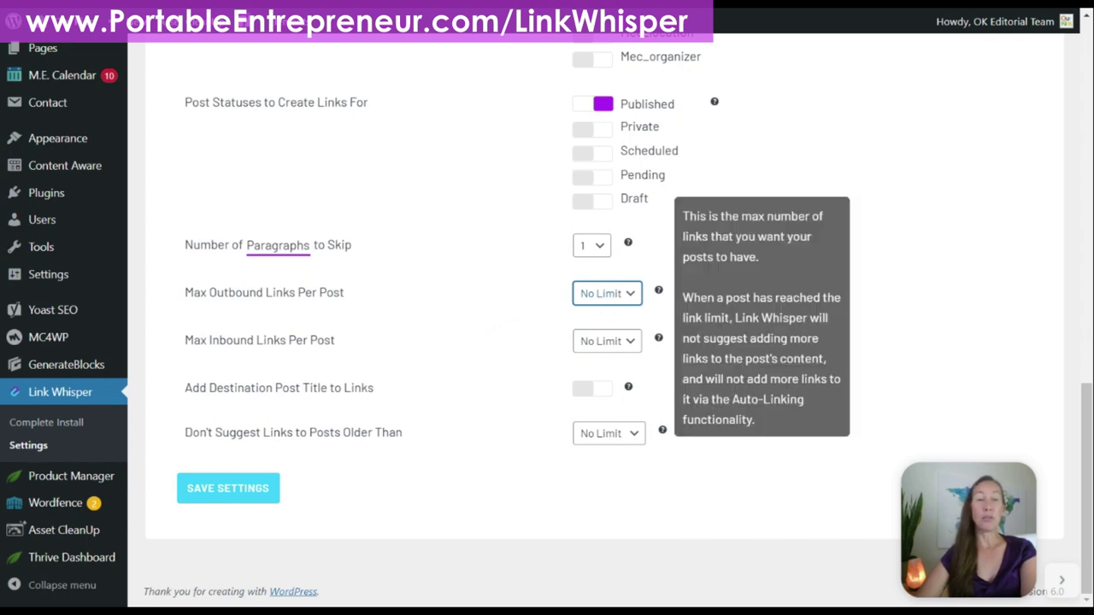
pyautogui.click(883, 280)
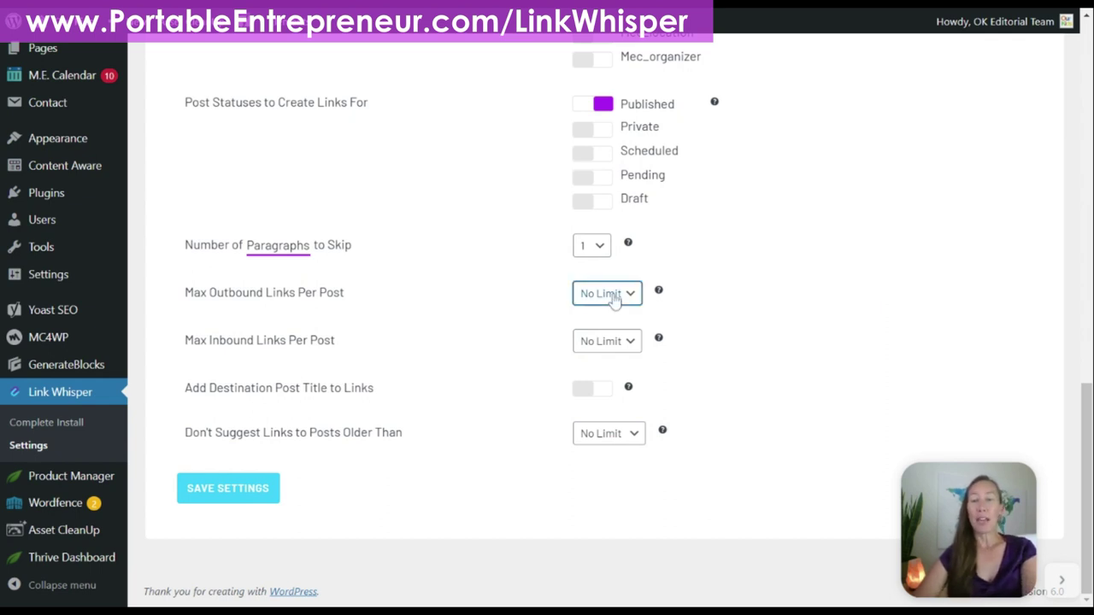
pyautogui.click(617, 338)
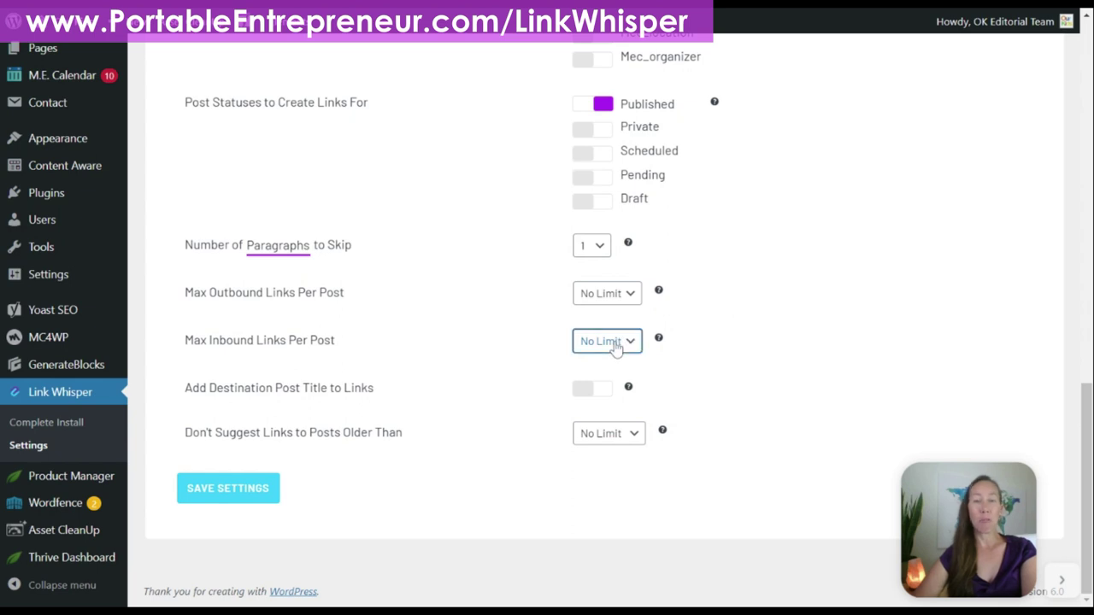
pyautogui.click(604, 254)
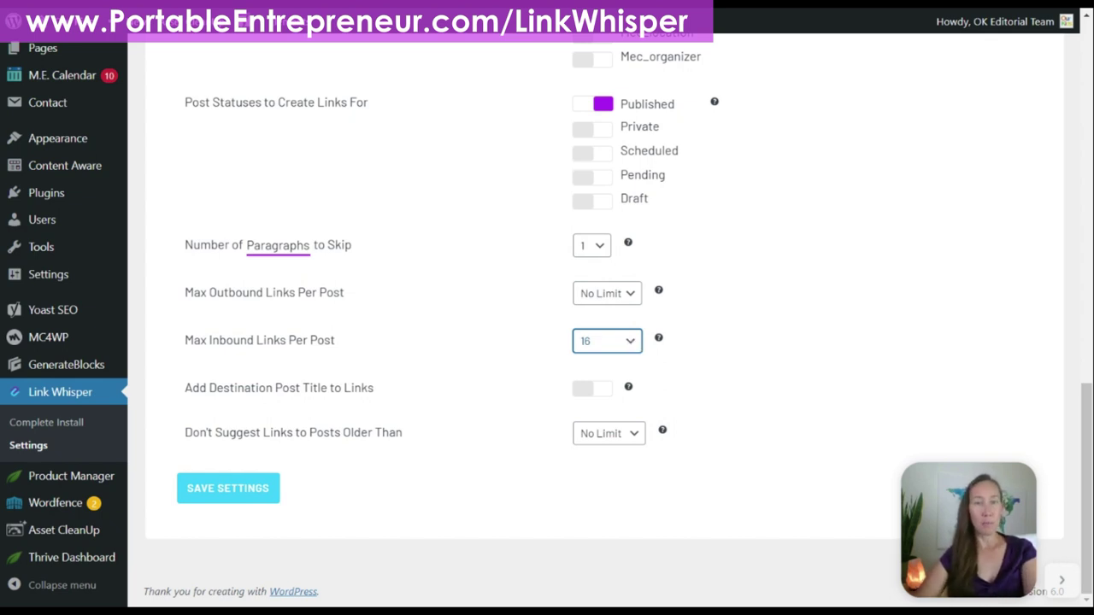
# Step: Leave the maximum outbound links per post at No Limit and set the maximum inbound links per post to No Limit
pyautogui.click(623, 299)
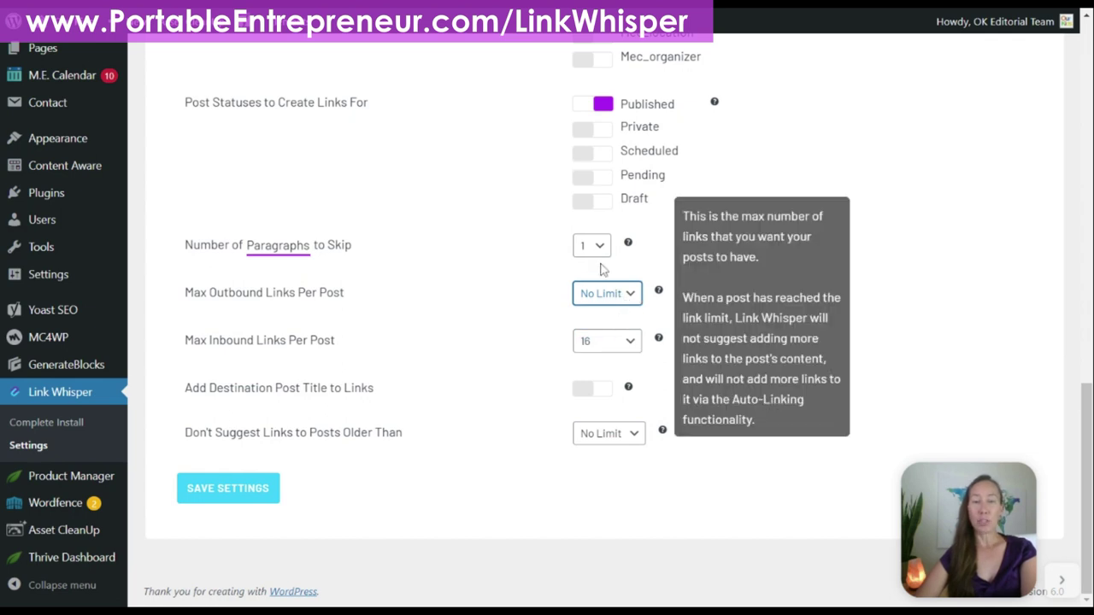
pyautogui.click(609, 346)
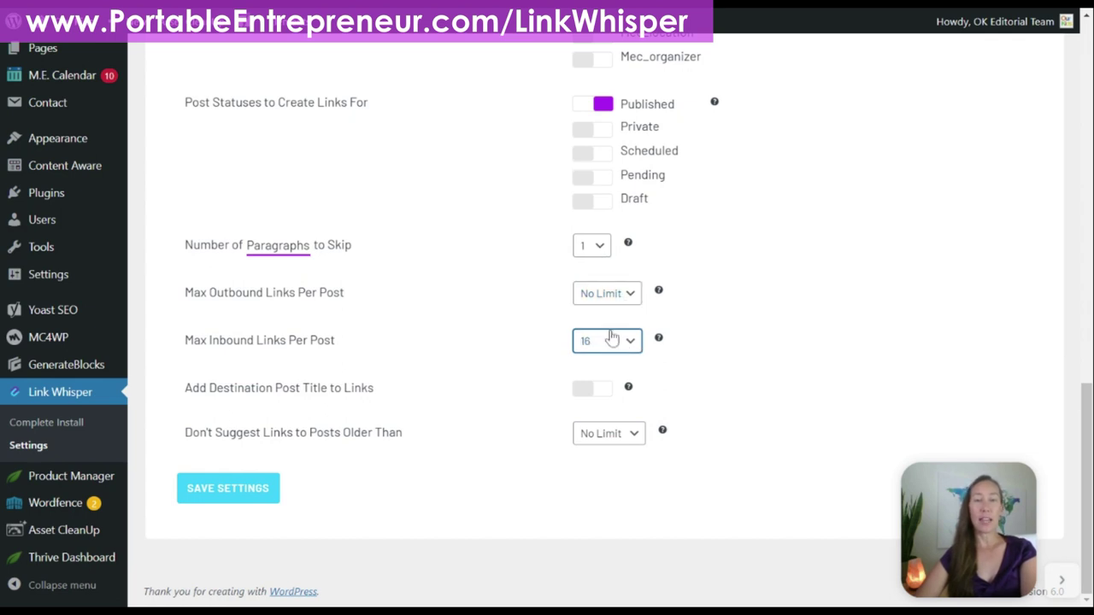
pyautogui.click(607, 50)
pyautogui.click(739, 307)
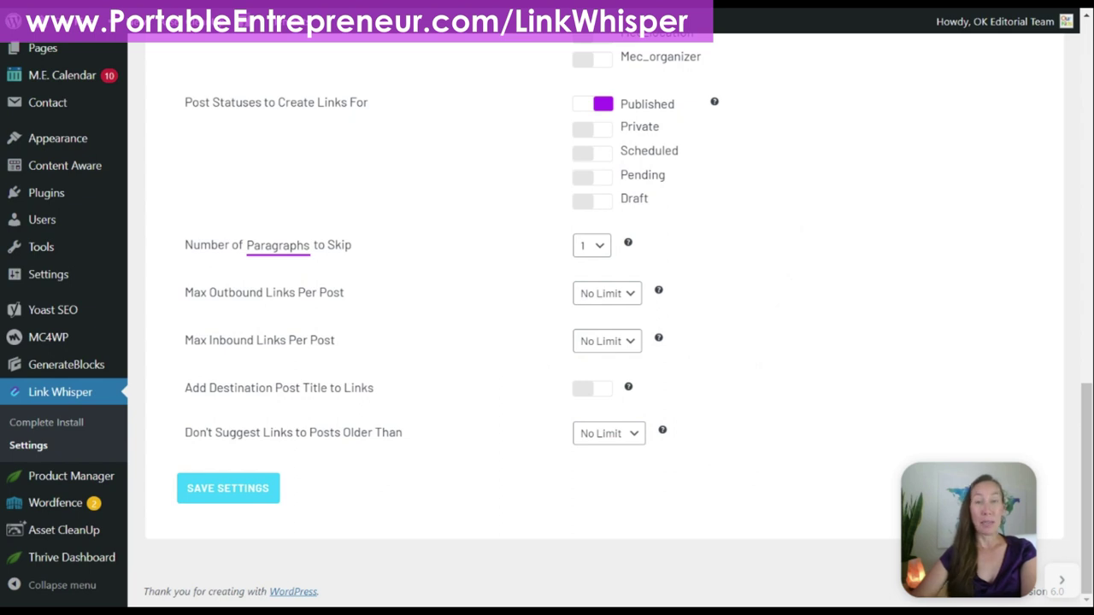
# Step: Exclude posts older than 10 years from link suggestions and save the general settings
pyautogui.moveTo(628, 387)
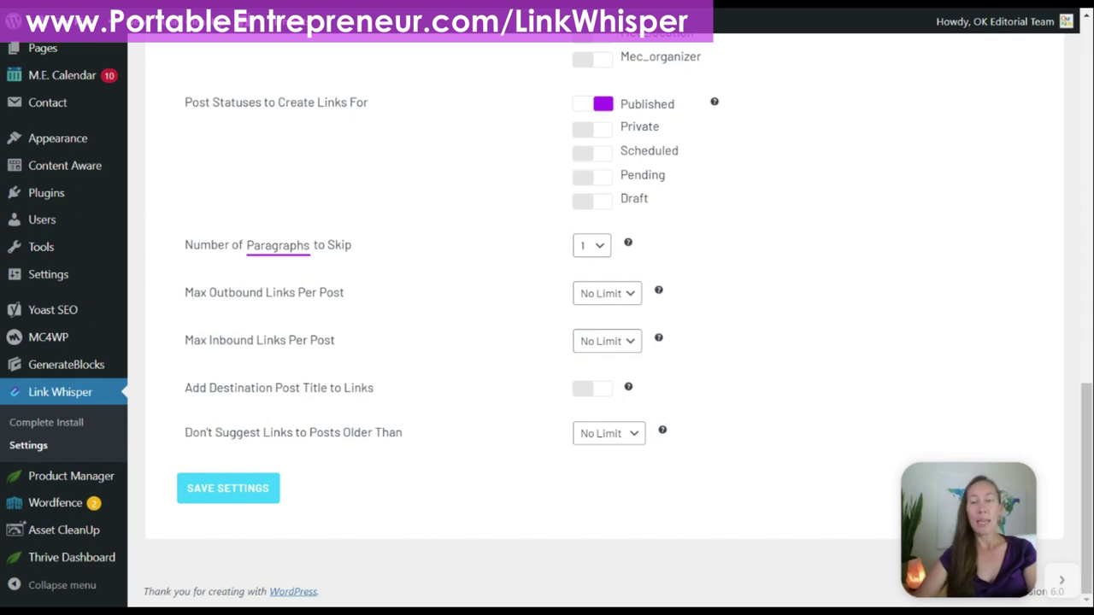
pyautogui.click(600, 441)
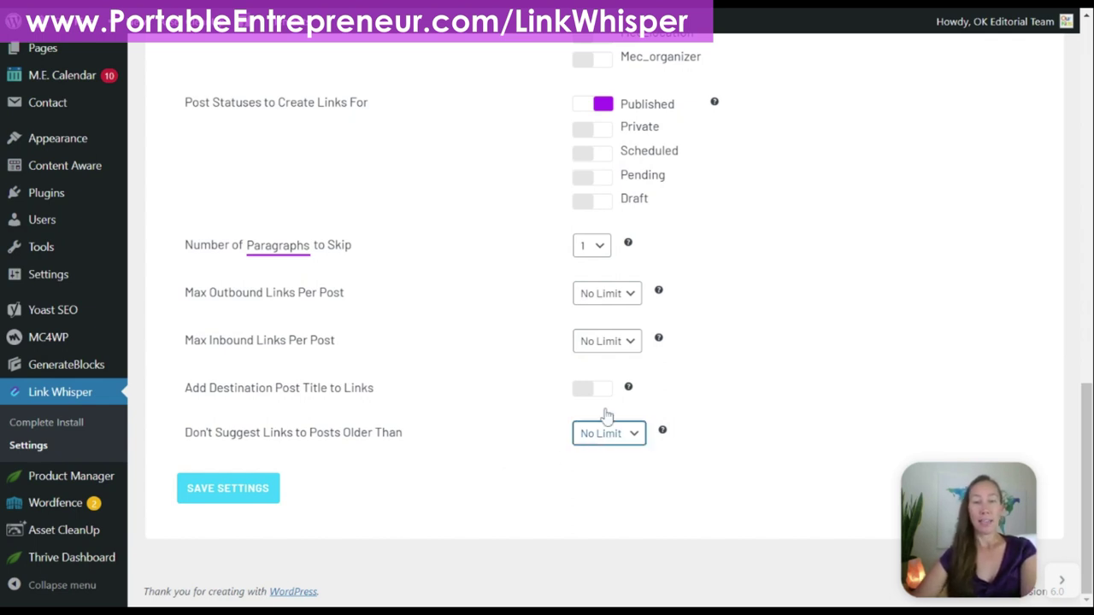
pyautogui.click(604, 290)
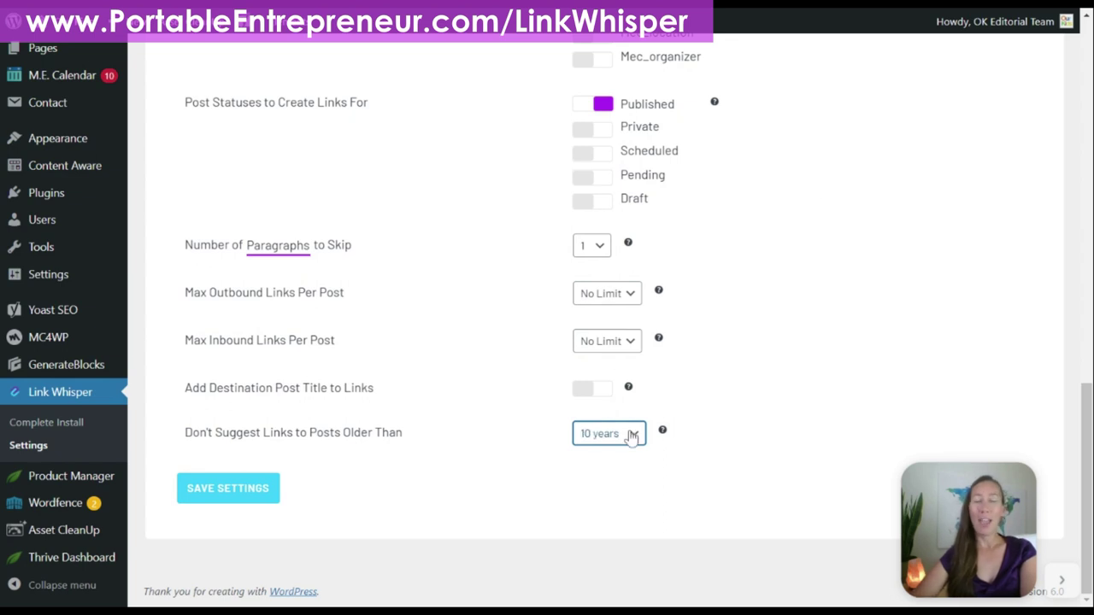
pyautogui.click(258, 500)
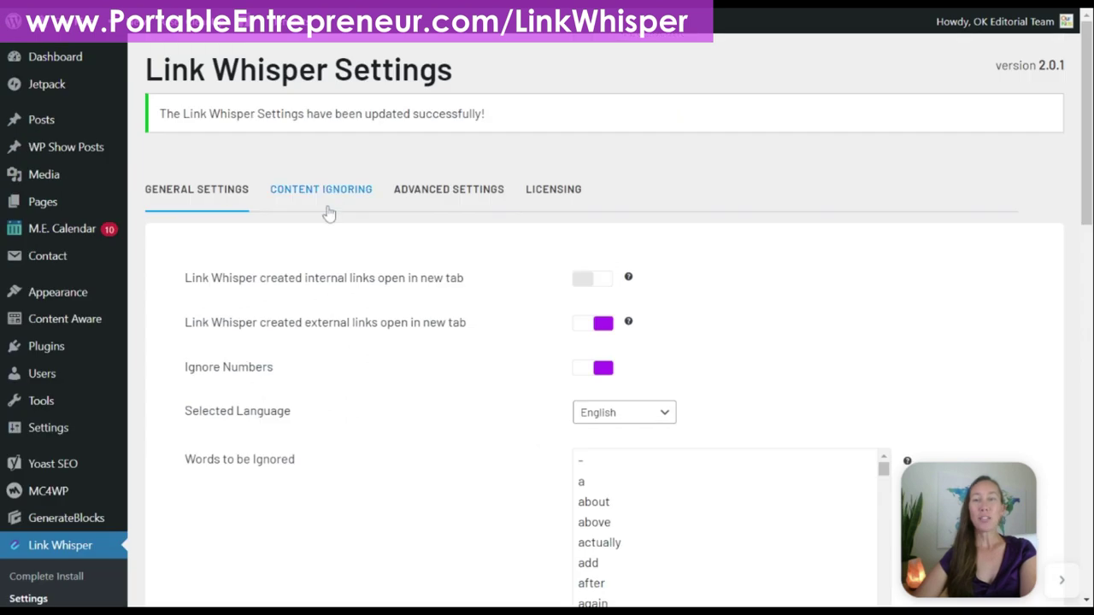
# Step: Review the content ignoring settings, turning the option to hide ignored posts in the reports on and off again
pyautogui.click(325, 206)
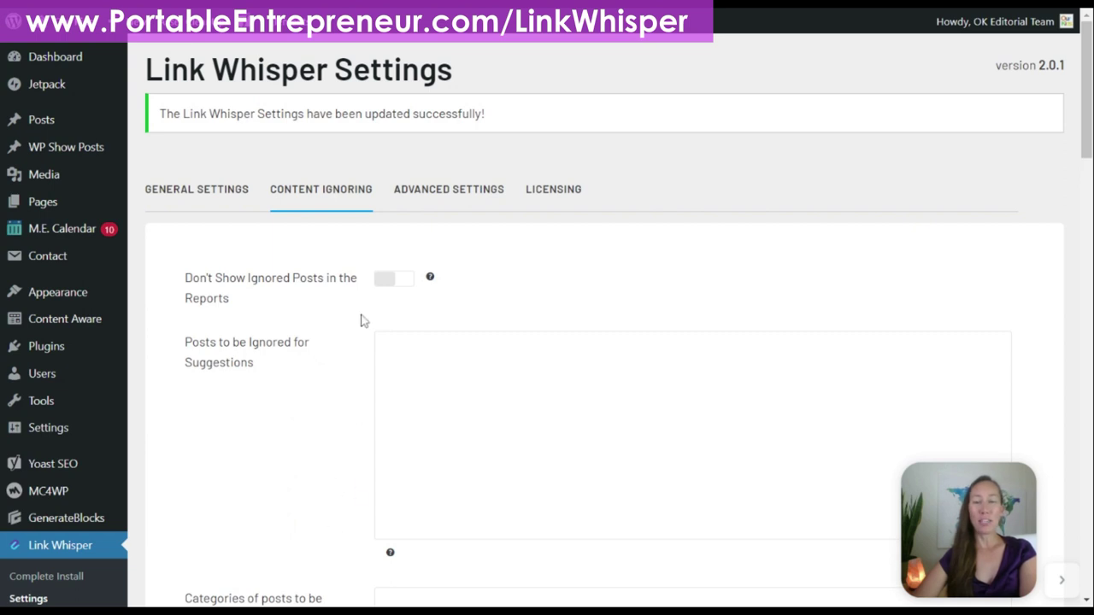
pyautogui.click(403, 287)
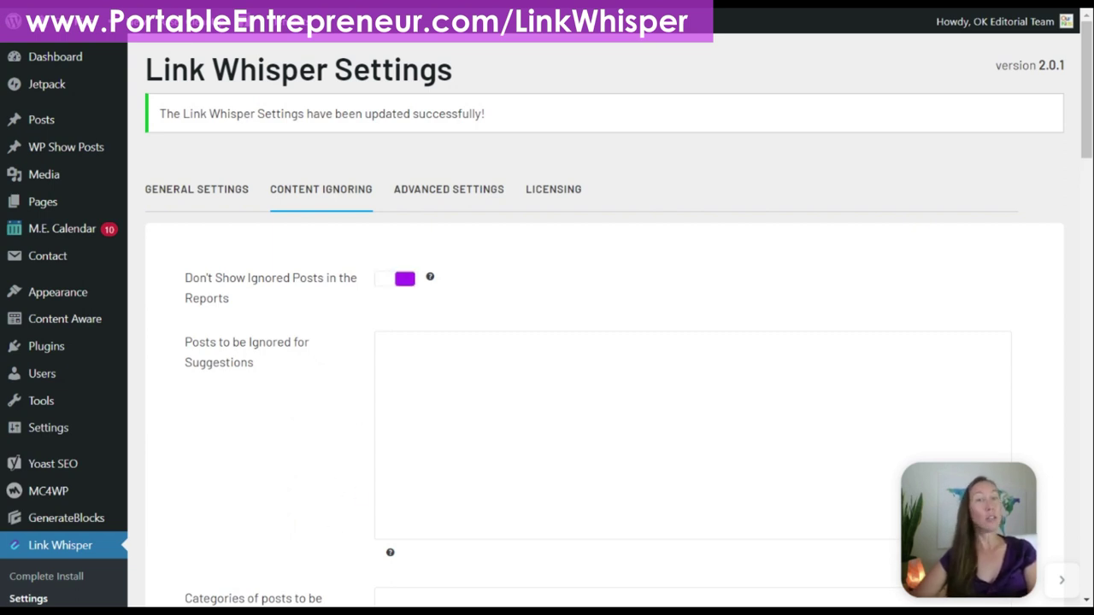
pyautogui.click(400, 285)
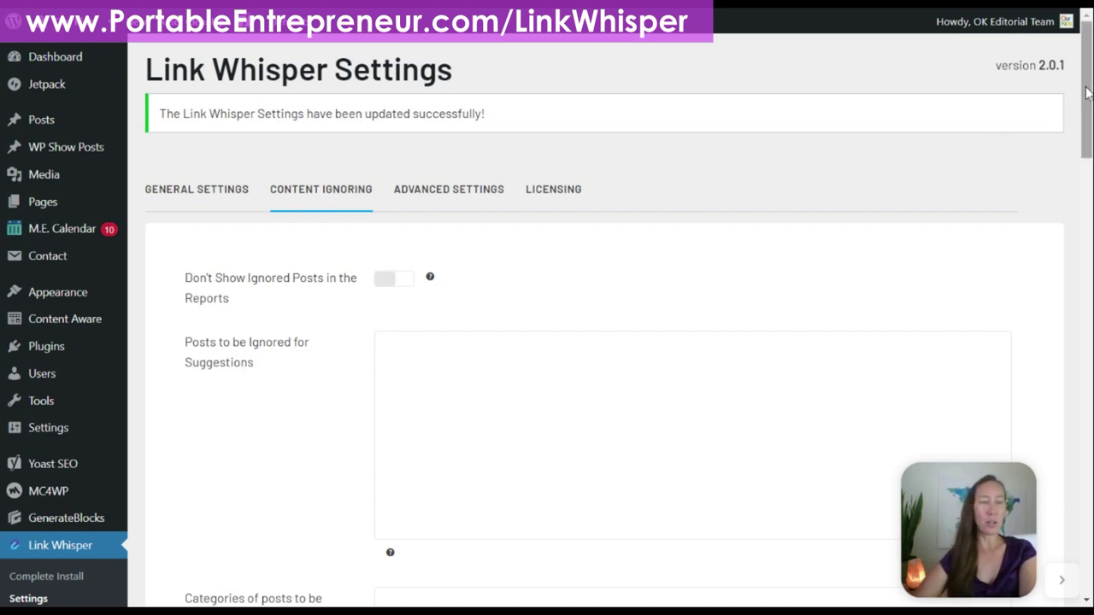
pyautogui.moveTo(1086, 102); pyautogui.dragTo(1087, 150)
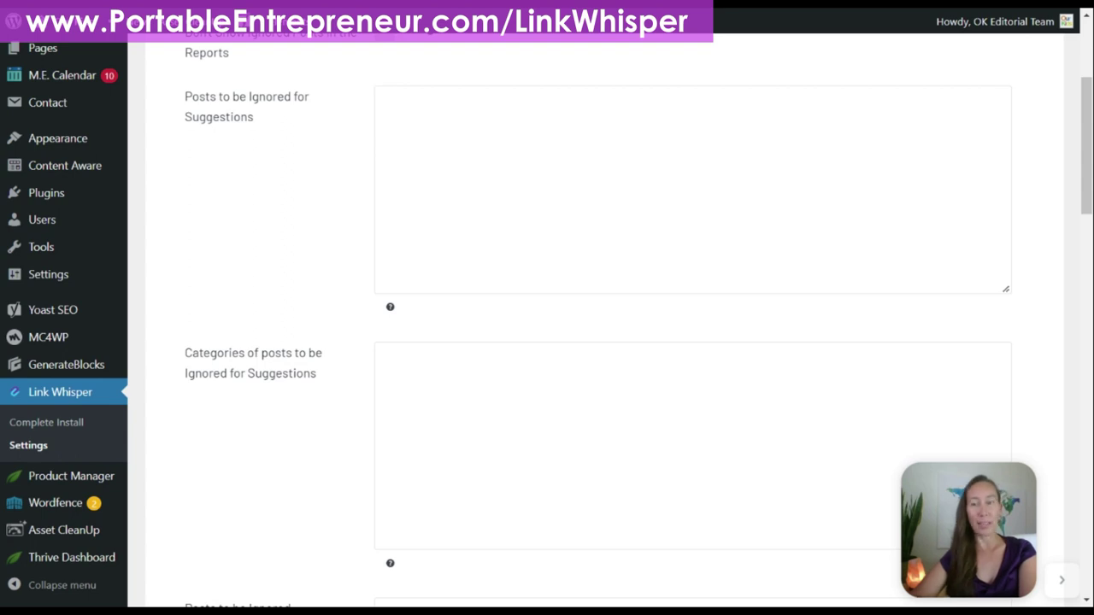
pyautogui.click(737, 346)
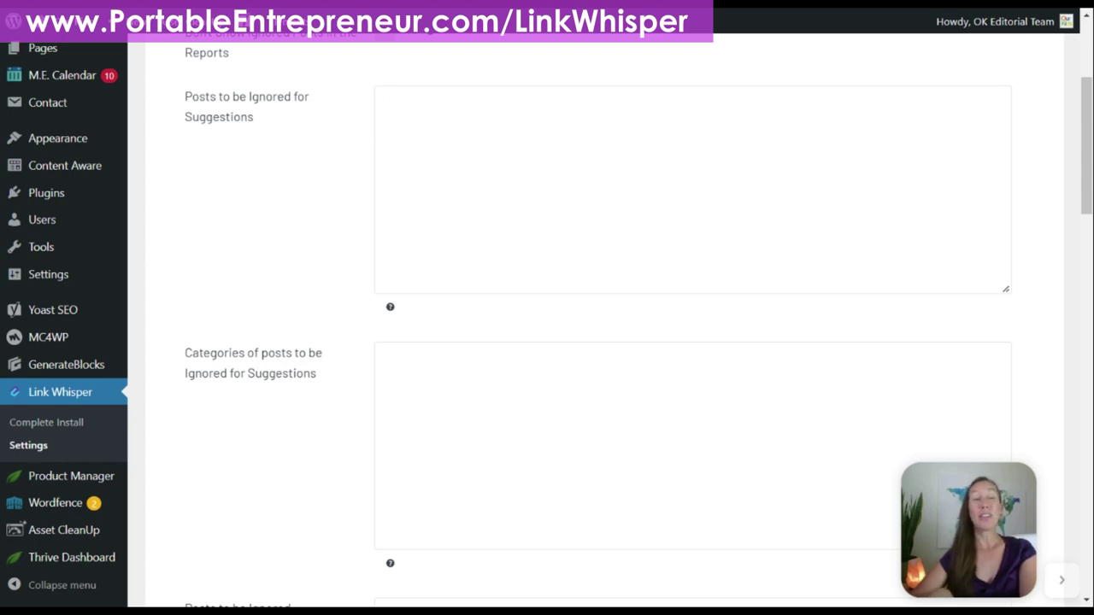
pyautogui.moveTo(1088, 138); pyautogui.dragTo(1087, 258)
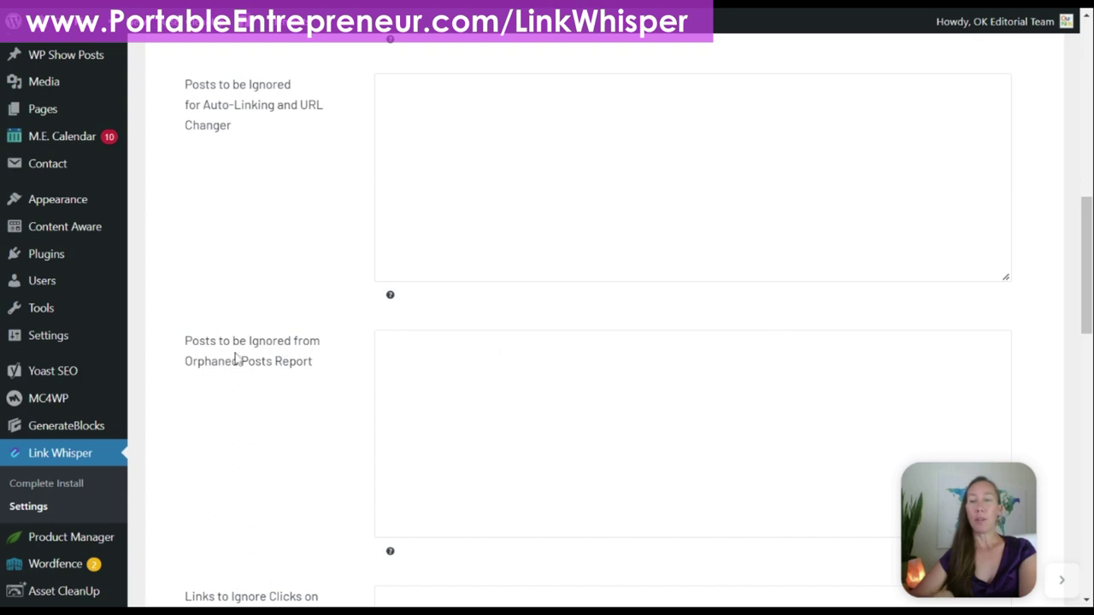
pyautogui.moveTo(1085, 272); pyautogui.dragTo(1085, 363)
pyautogui.moveTo(1090, 321); pyautogui.dragTo(1090, 30)
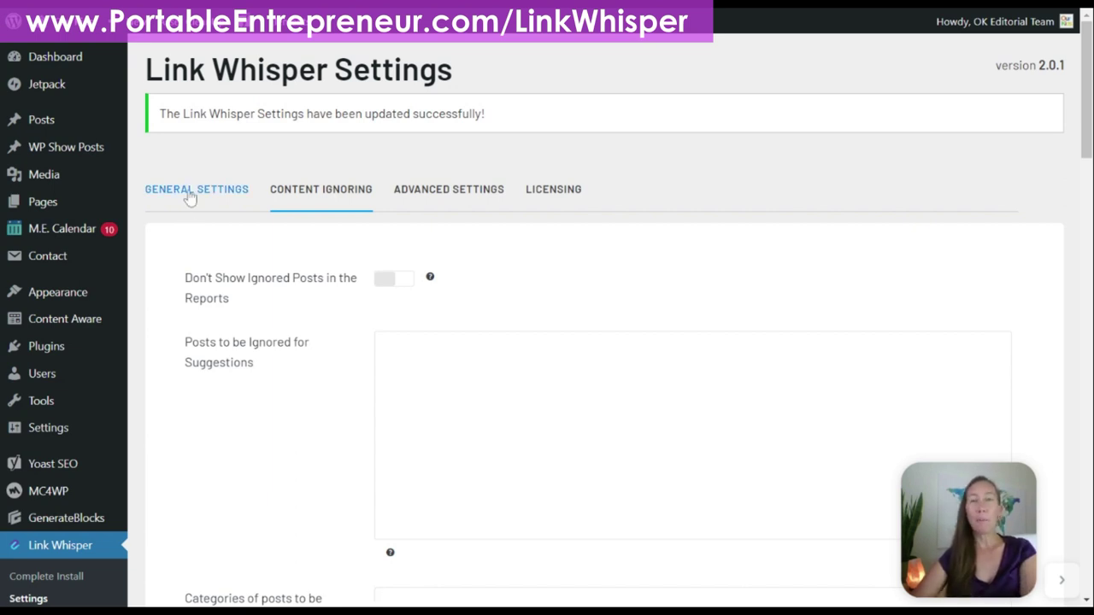
# Step: Examine the advanced settings, from the outbound suggestion restrictions and sponsored domains through to the click tracking and data deletion options
pyautogui.click(448, 191)
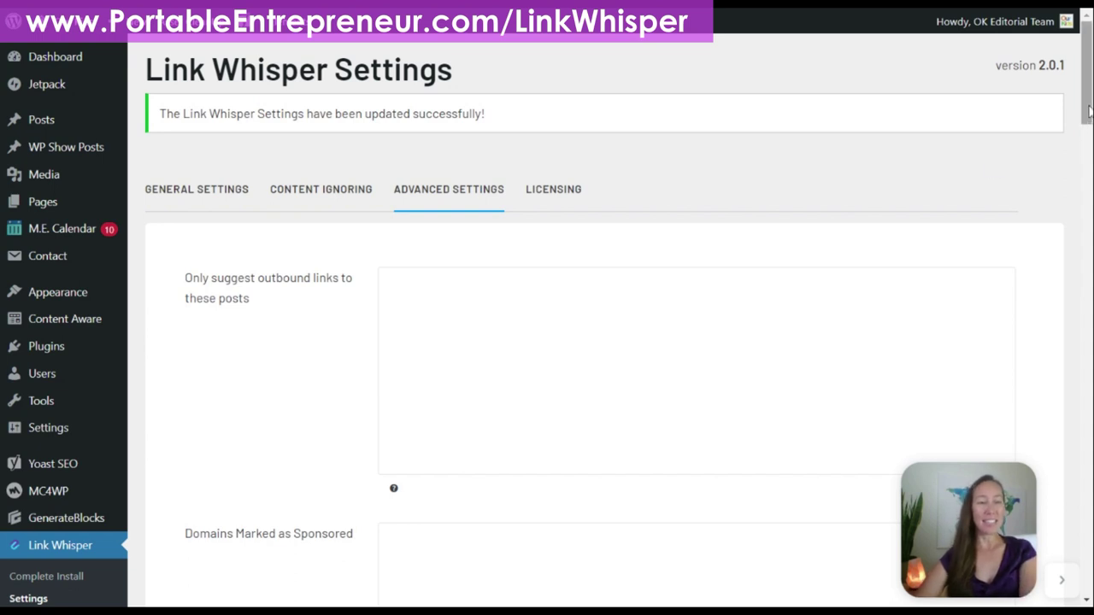
pyautogui.moveTo(1090, 106); pyautogui.dragTo(1089, 142)
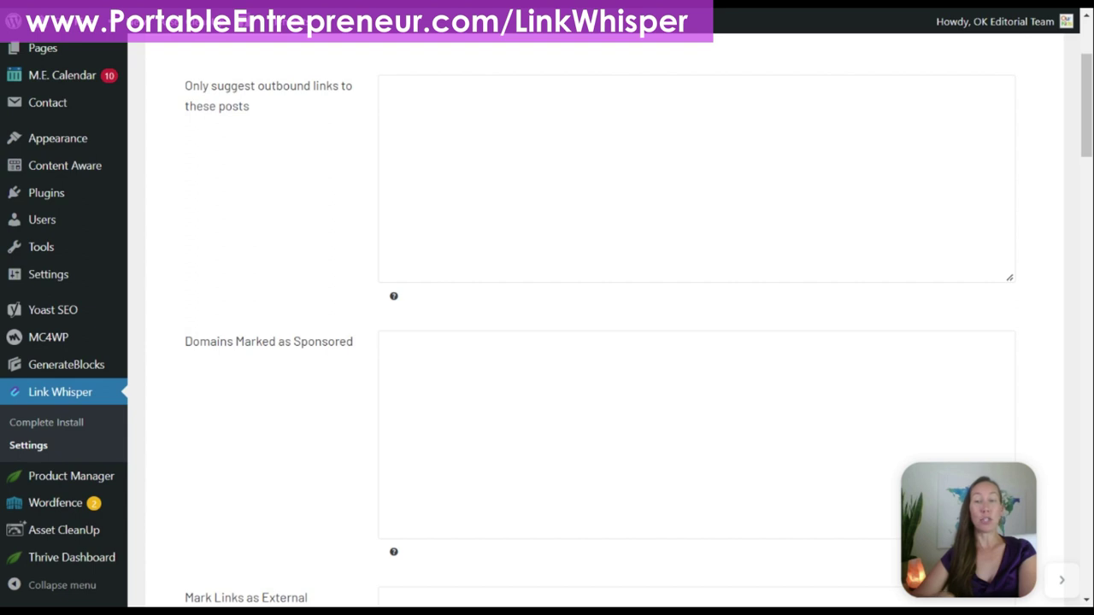
pyautogui.moveTo(1085, 118); pyautogui.dragTo(1083, 427)
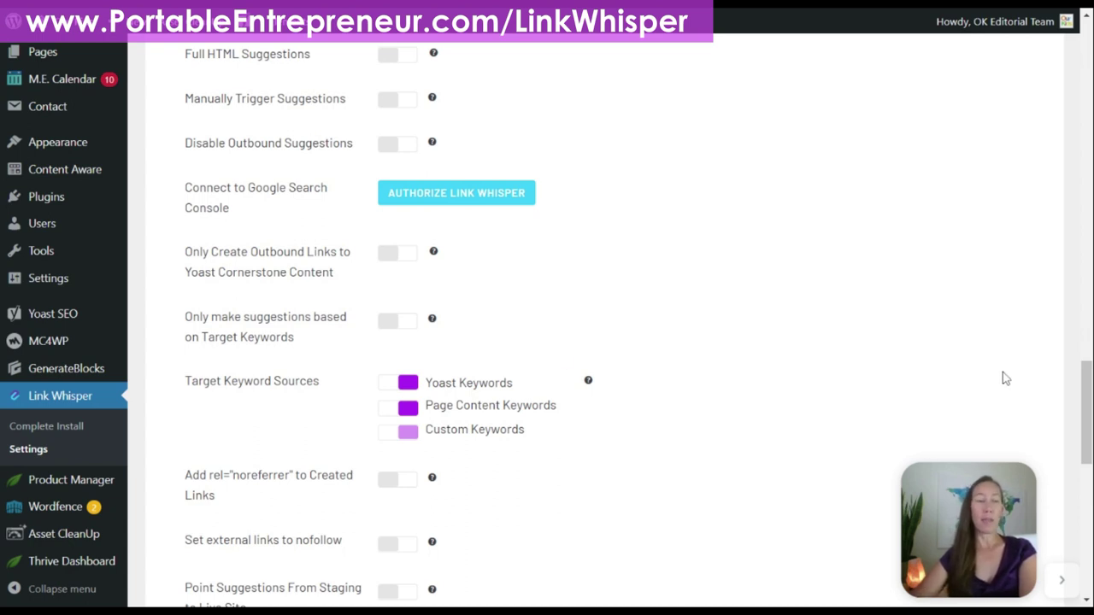
pyautogui.moveTo(1089, 390); pyautogui.dragTo(1075, 510)
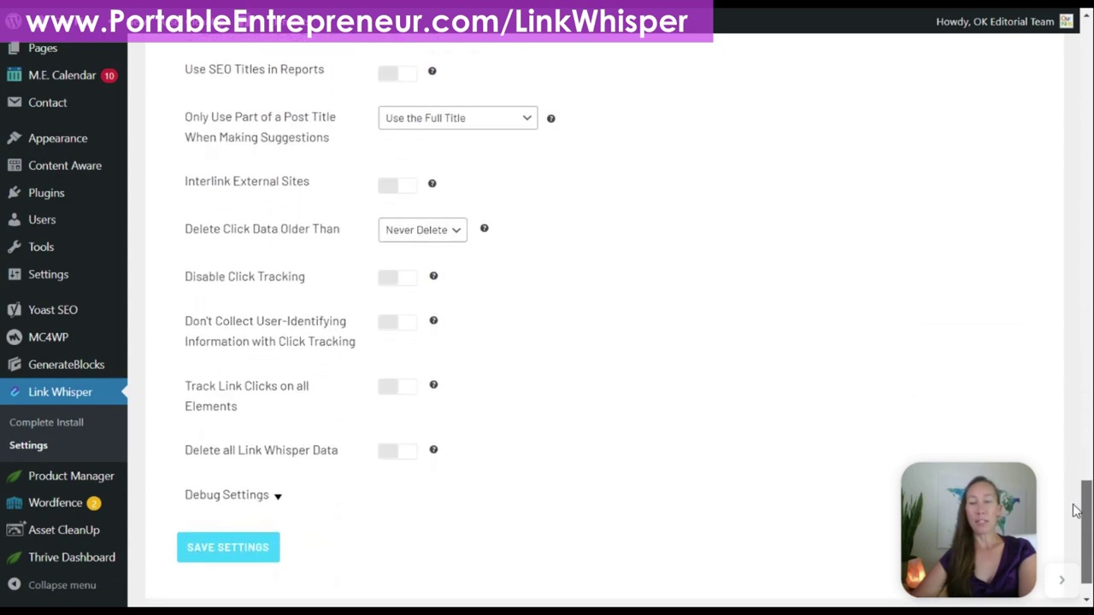